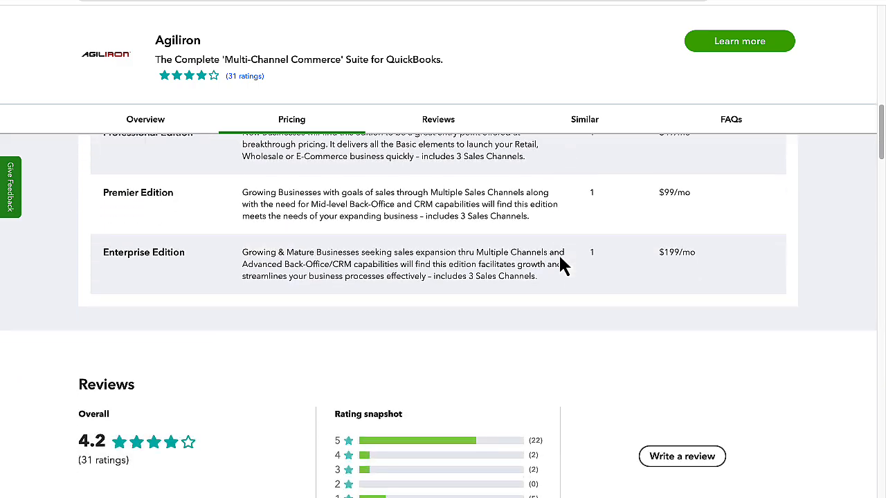
pyautogui.scroll(-5, 561, 261)
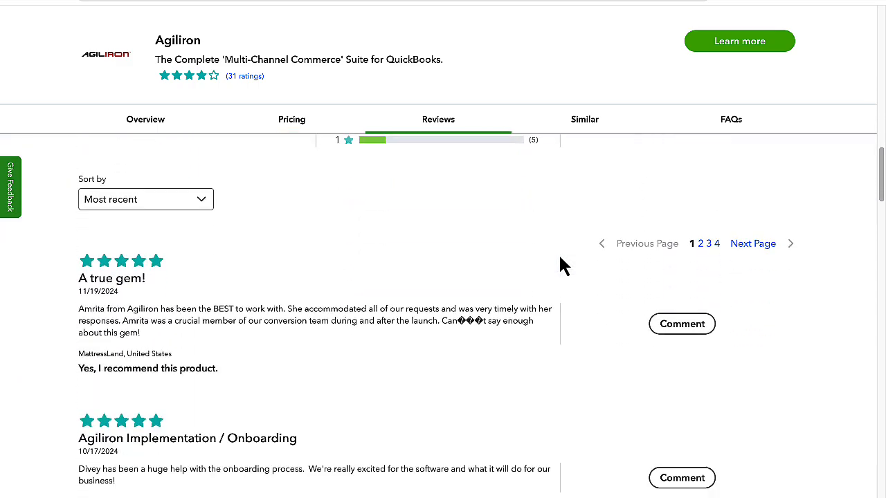
# Review the pricing editions, customer reviews and overview on the Agiliron app listing.
pyautogui.scroll(10, 561, 261)
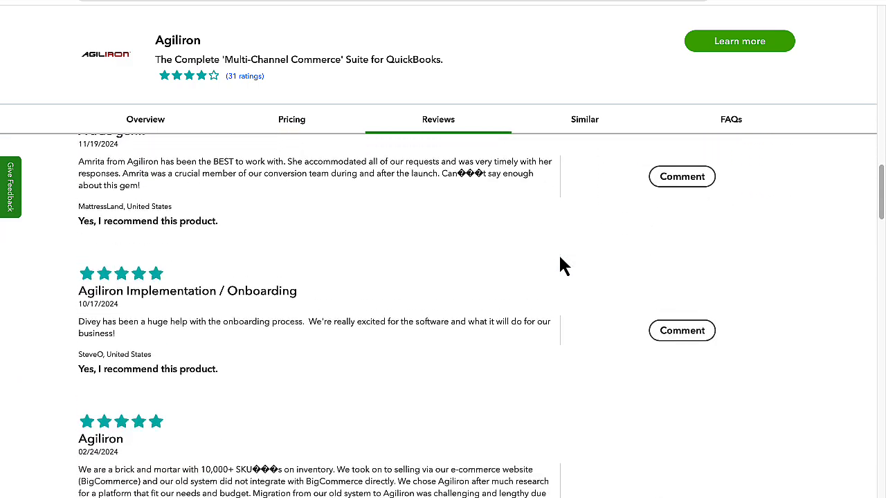
pyautogui.scroll(5, 560, 264)
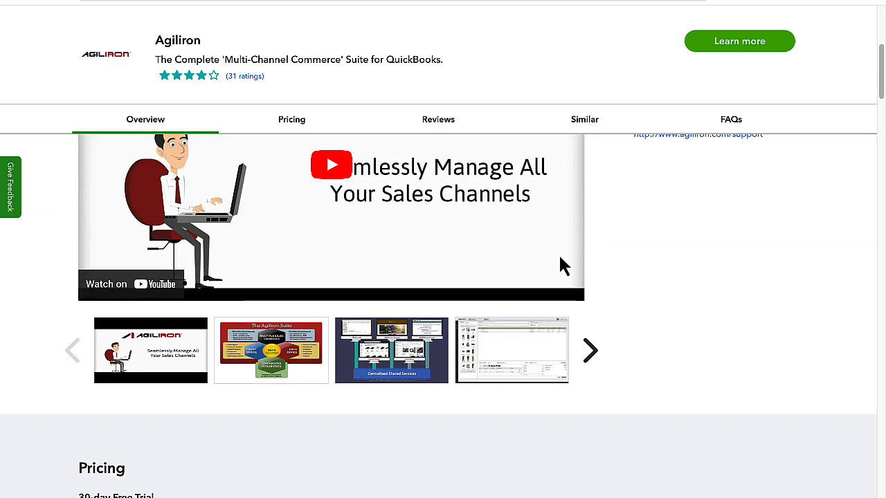
pyautogui.scroll(3, 560, 262)
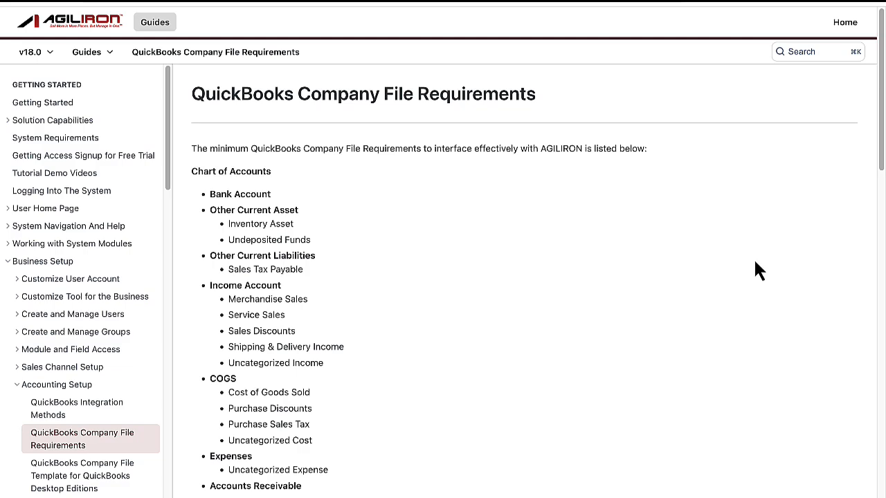
# Read through the QuickBooks Company File Requirements guide, covering the chart of accounts, payment method list and item list.
pyautogui.scroll(-5, 724, 283)
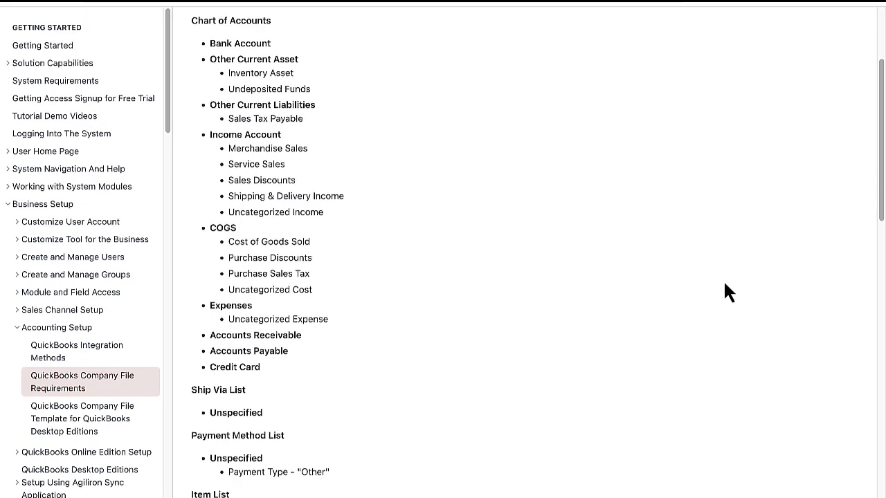
pyautogui.scroll(-10, 725, 284)
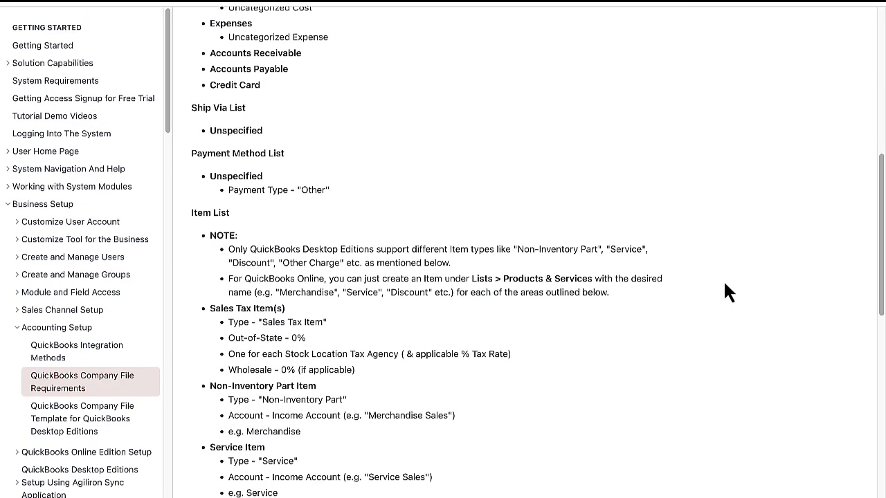
pyautogui.scroll(-9, 725, 284)
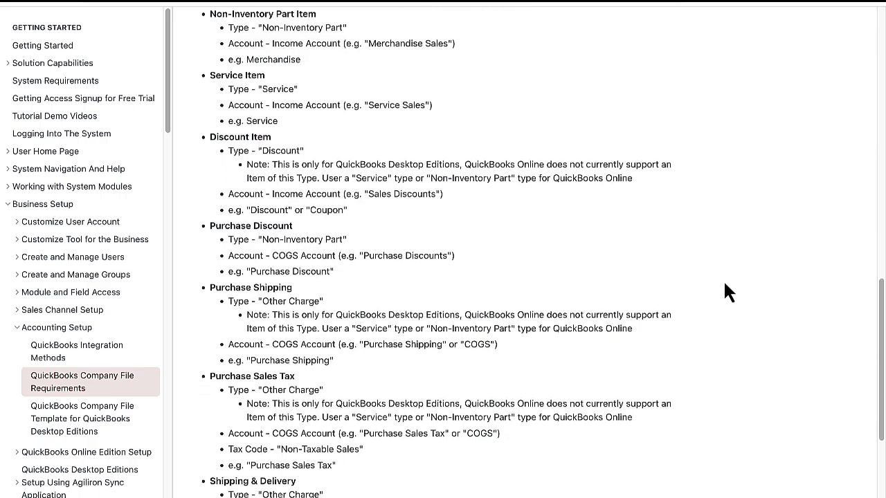
pyautogui.scroll(-2, 724, 284)
pyautogui.scroll(5, 725, 283)
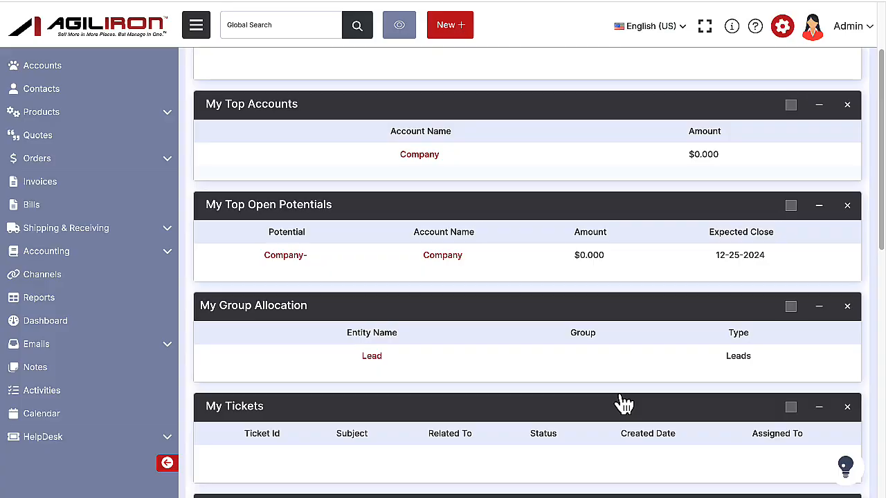
# Open the QuickBooks import/export setup from Agiliron's accounting settings.
pyautogui.click(788, 36)
pyautogui.scroll(-3, 671, 262)
pyautogui.scroll(-10, 673, 268)
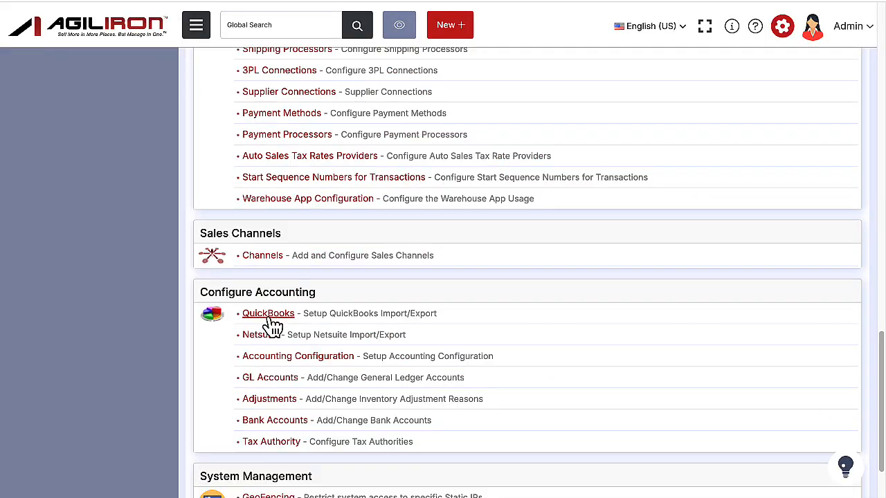
pyautogui.click(268, 319)
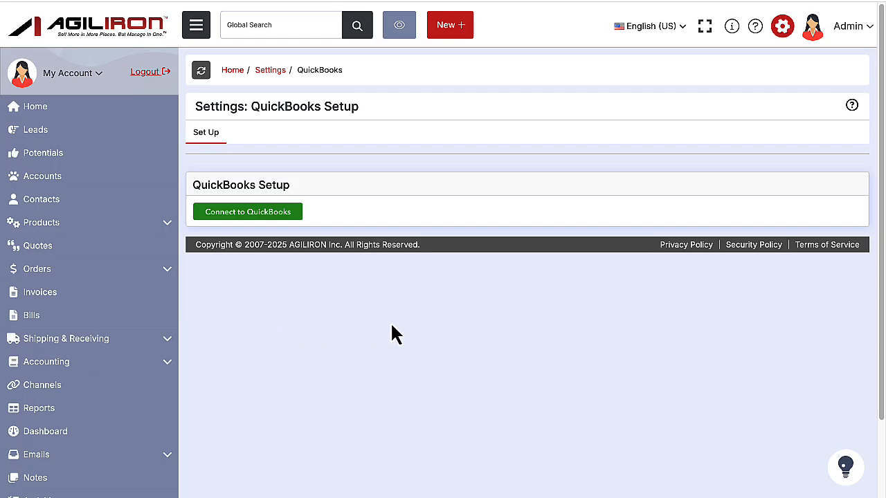
# Connect to QuickBooks by signing in with the Intuit user ID and account password, and authorize Agiliron for the AGQBO-US9 company.
pyautogui.click(268, 220)
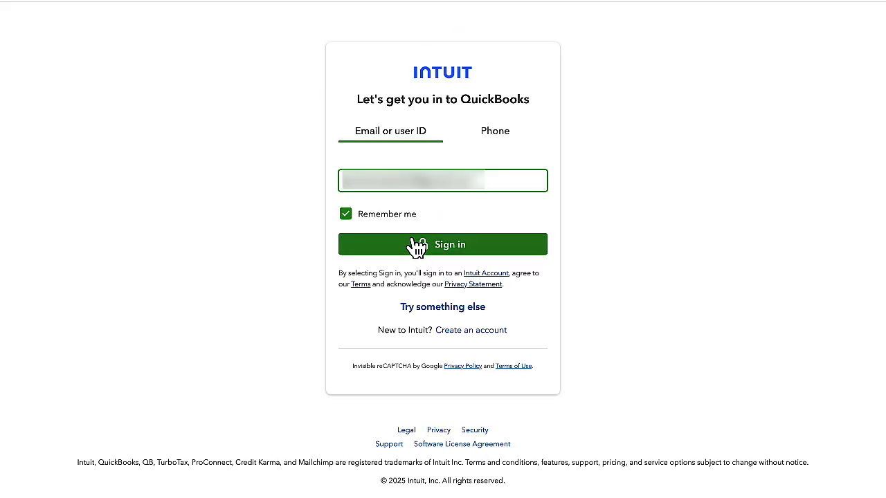
pyautogui.click(415, 244)
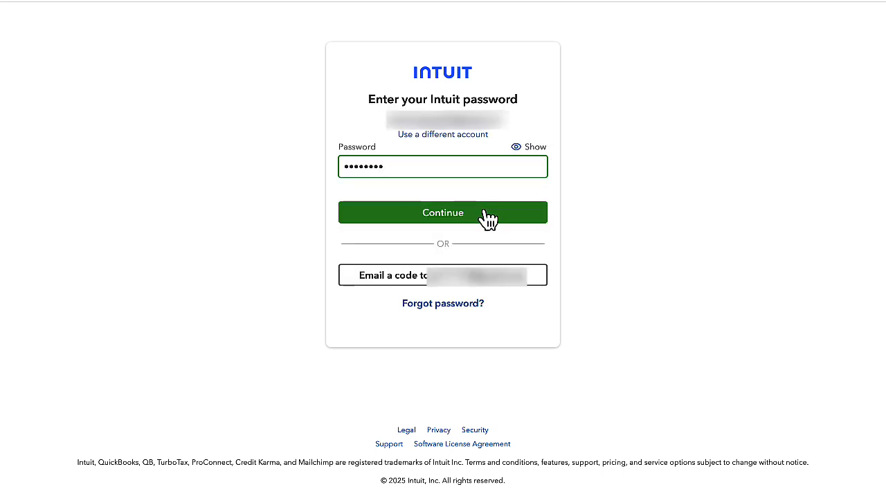
pyautogui.click(488, 218)
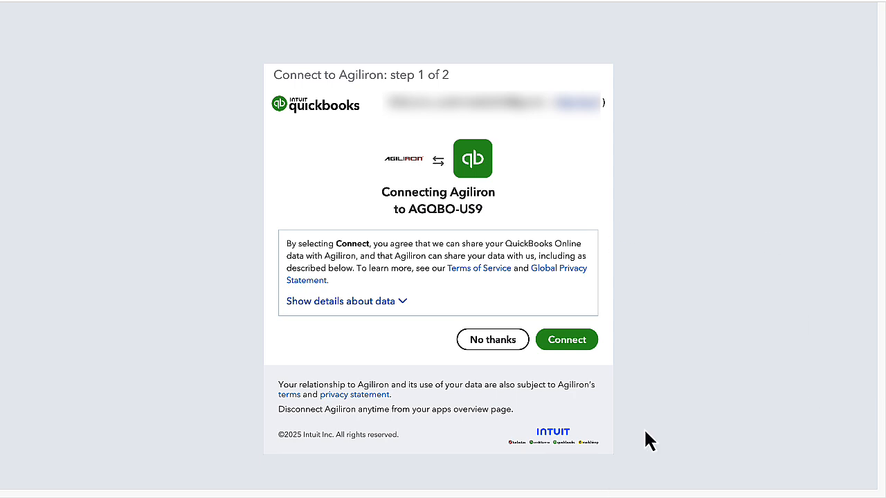
pyautogui.click(576, 352)
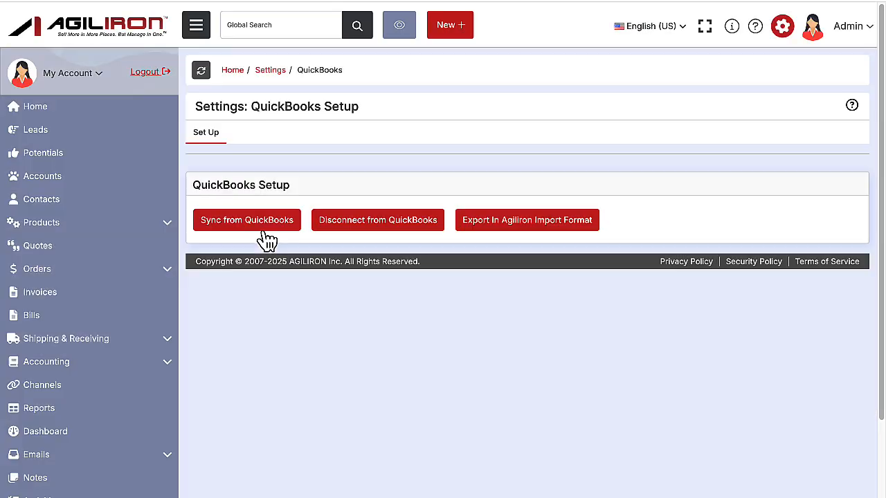
# Sync the data from QuickBooks and review the synced accounts, payment methods, items and sales tax codes.
pyautogui.click(263, 229)
pyautogui.scroll(-1, 407, 310)
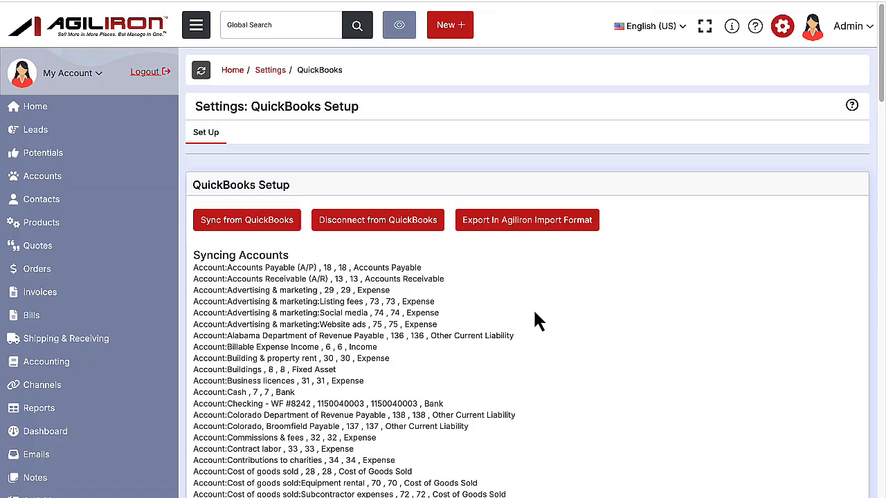
pyautogui.scroll(-10, 539, 323)
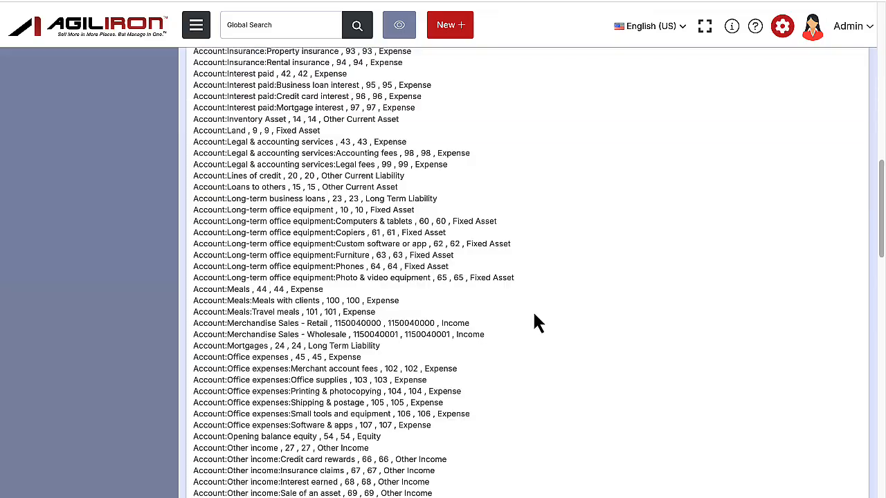
pyautogui.scroll(-15, 539, 323)
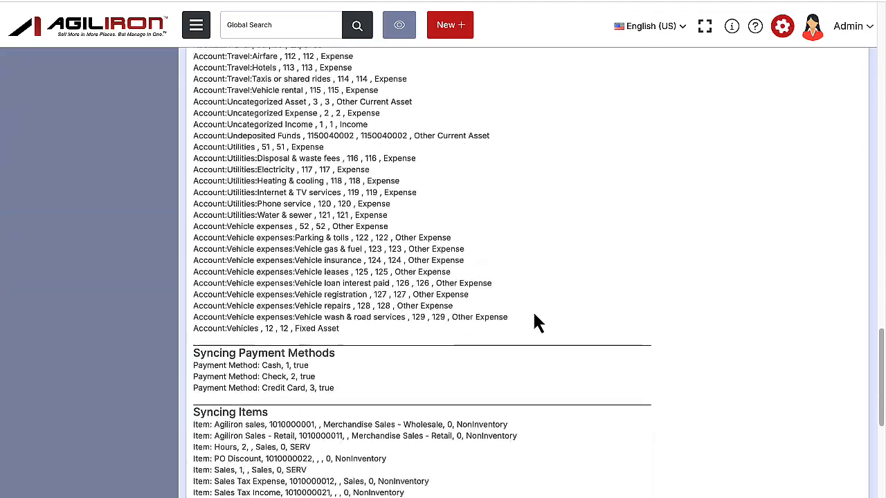
pyautogui.scroll(-10, 539, 323)
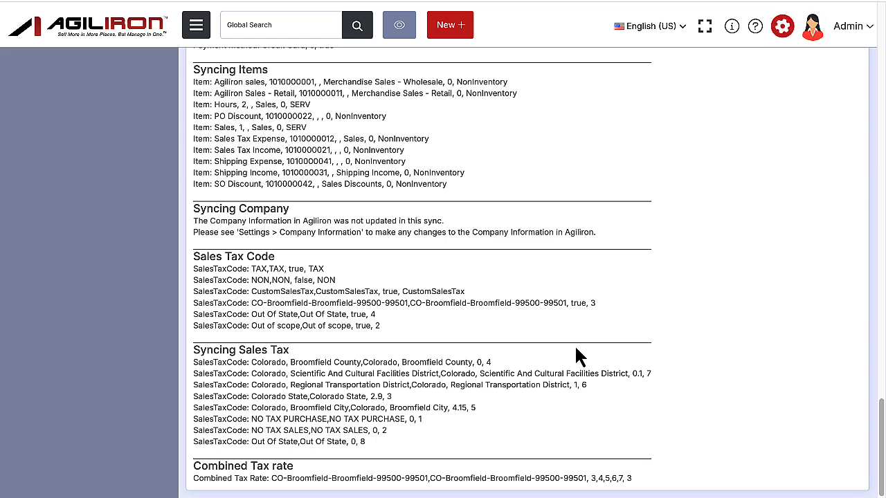
# Open the Accounting Configuration page from the settings.
pyautogui.click(783, 27)
pyautogui.scroll(-2, 716, 243)
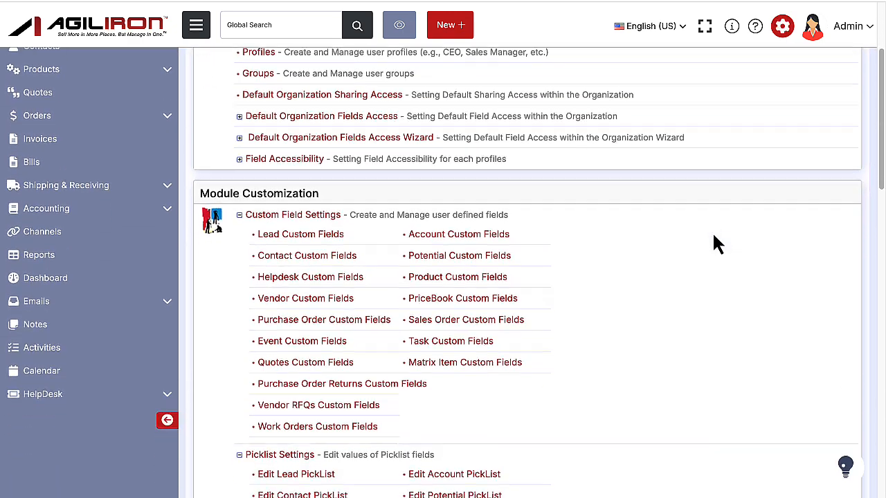
pyautogui.scroll(-10, 716, 244)
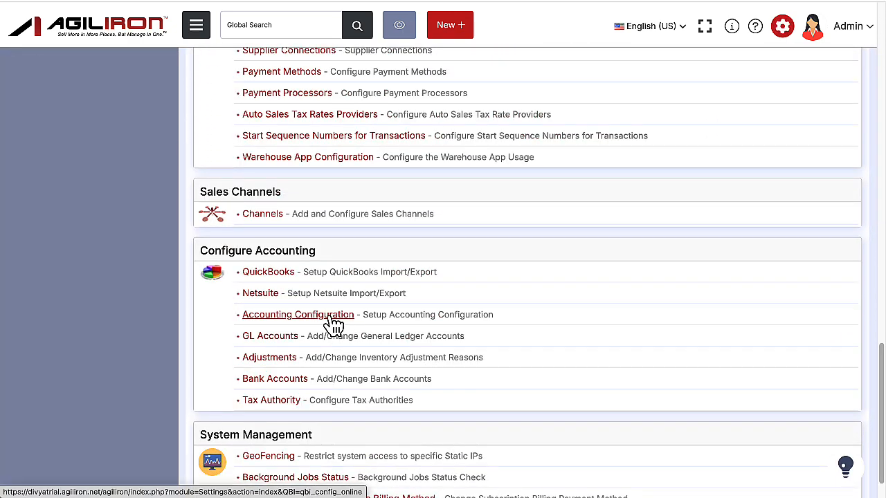
pyautogui.click(333, 317)
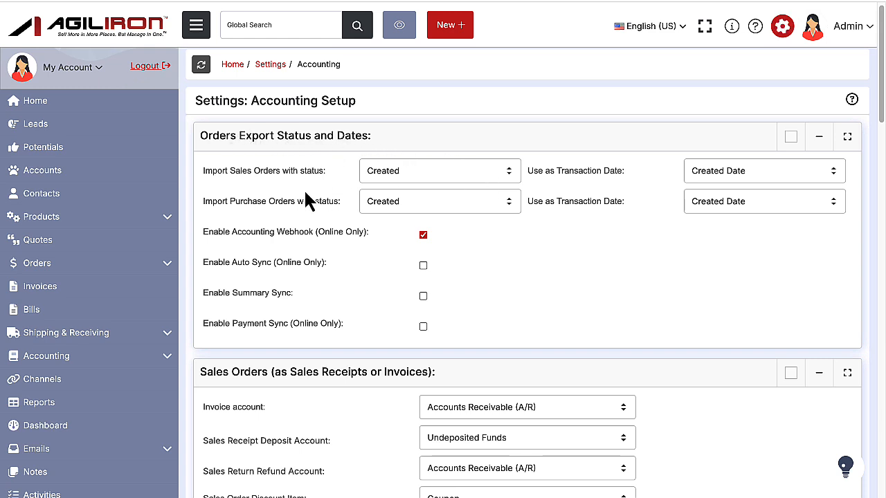
# Set the import status to Completed for sales orders and Received for purchase orders.
pyautogui.click(464, 189)
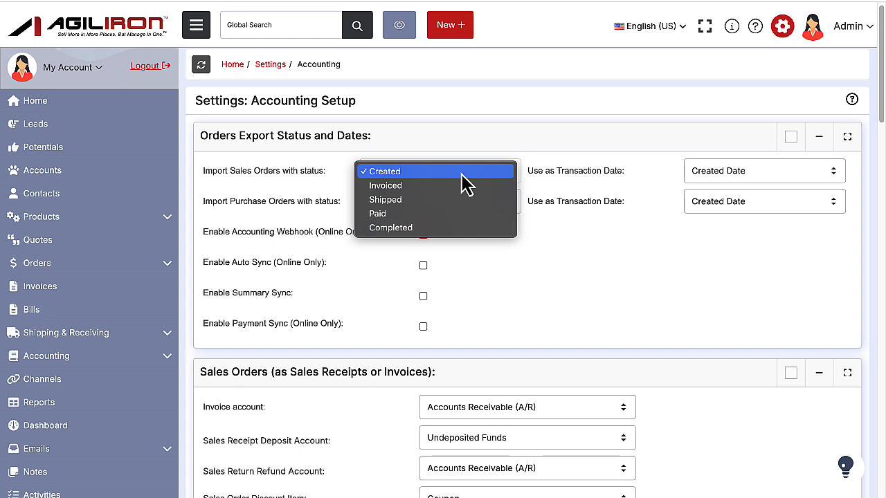
pyautogui.click(462, 174)
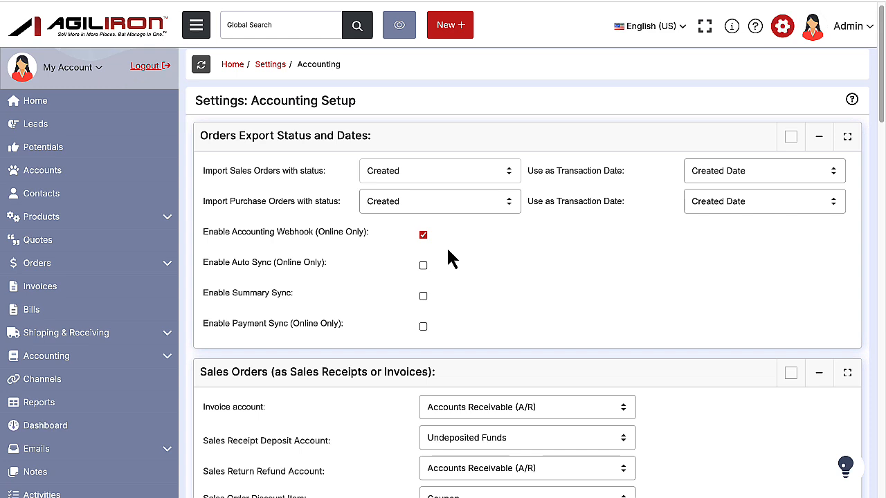
pyautogui.click(454, 181)
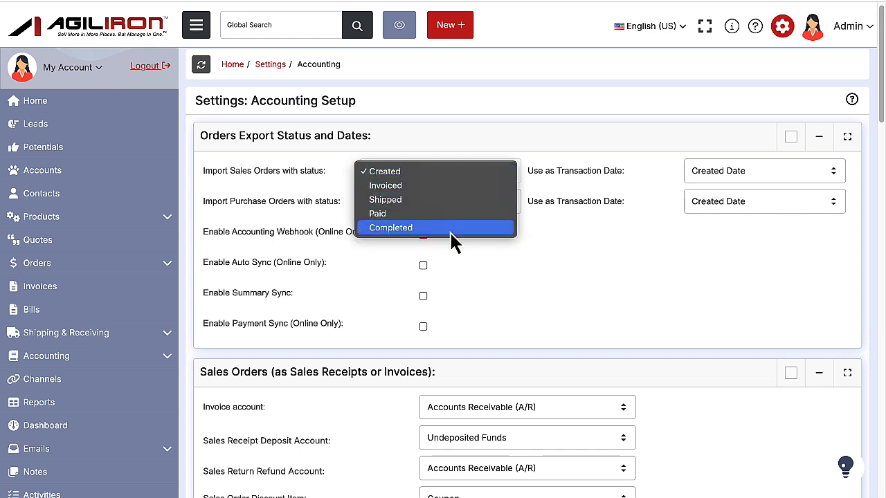
pyautogui.click(453, 228)
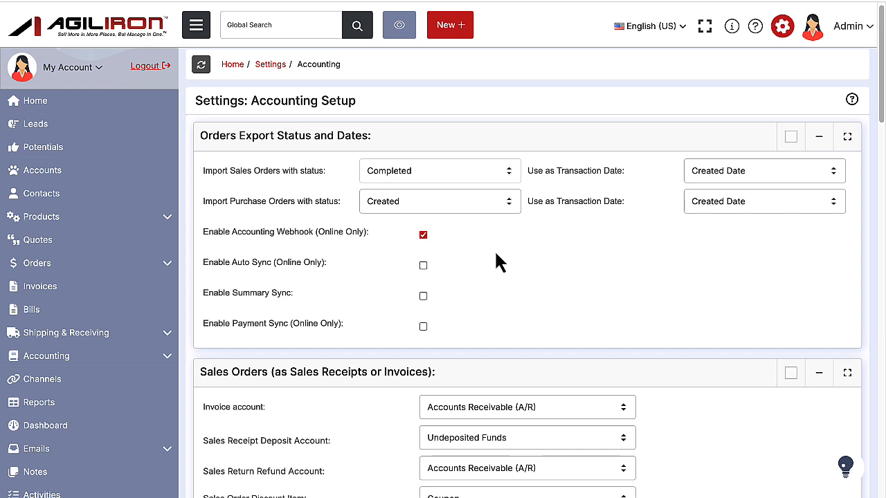
pyautogui.click(482, 217)
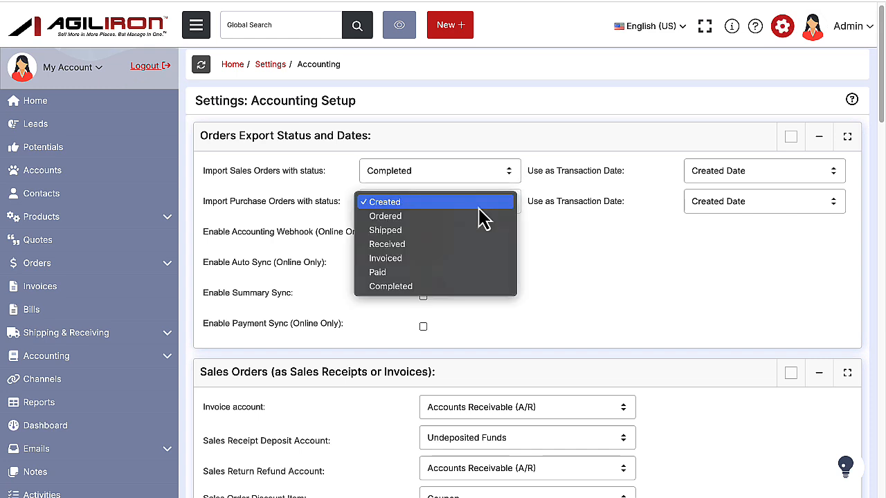
pyautogui.click(460, 246)
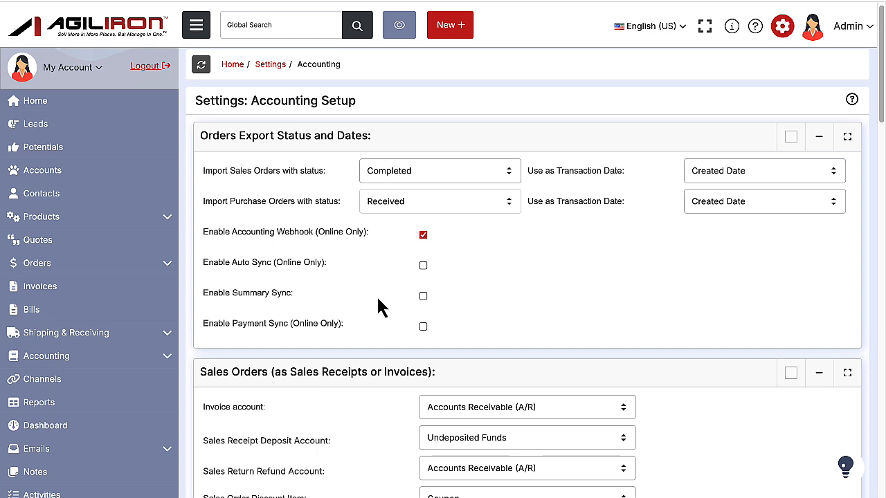
# Switch Summary Sync on and back off.
pyautogui.click(424, 296)
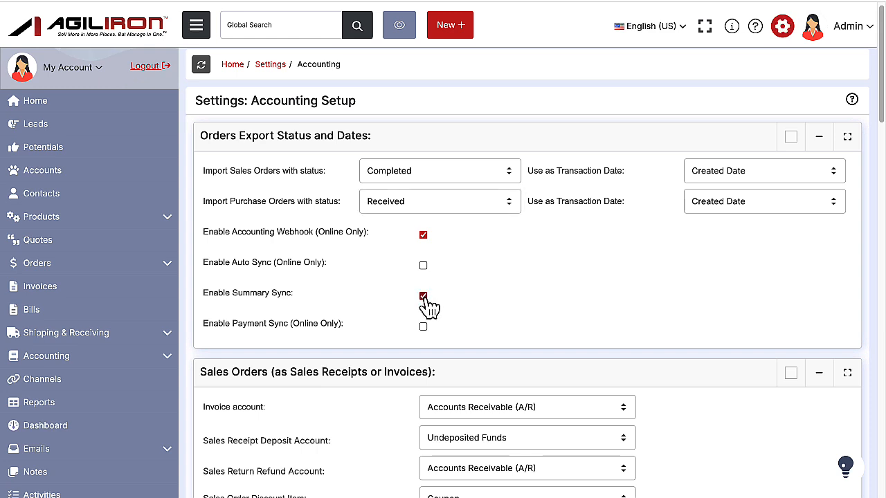
pyautogui.click(423, 297)
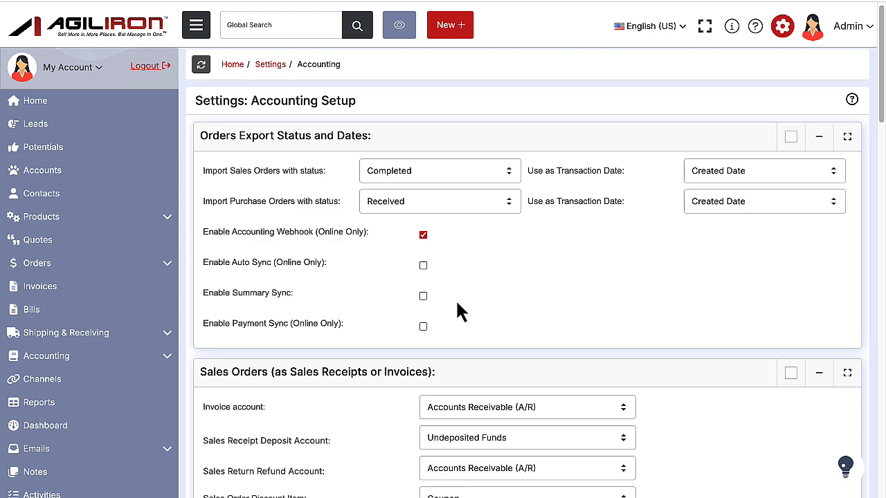
# Set the Sales Order Discount Item to SO Discount and enable syncing of shipping, freight and delivery costs.
pyautogui.scroll(-3, 458, 310)
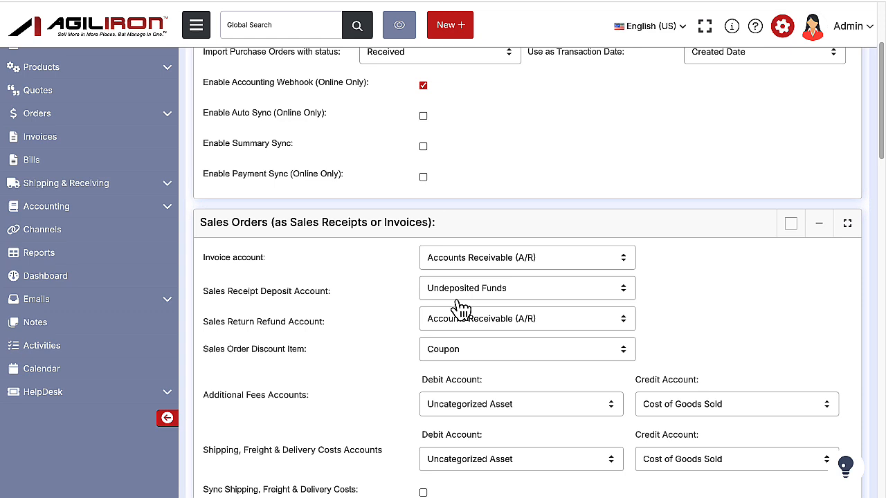
pyautogui.click(482, 267)
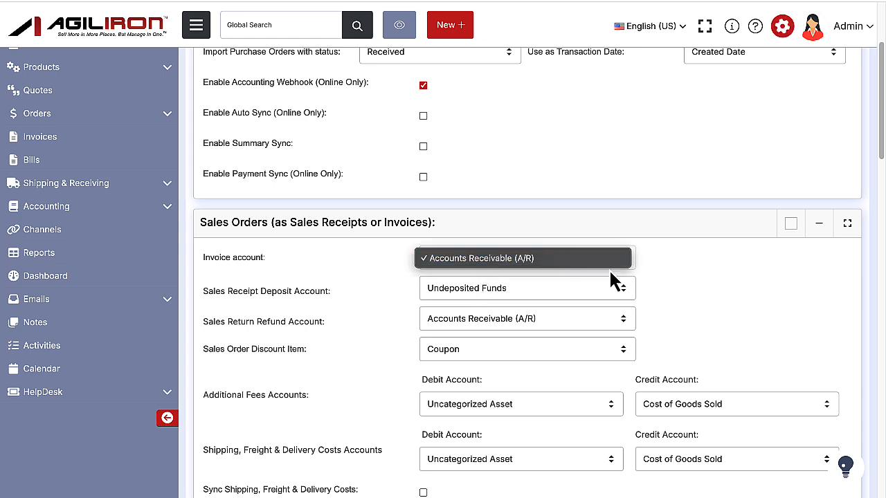
pyautogui.click(662, 274)
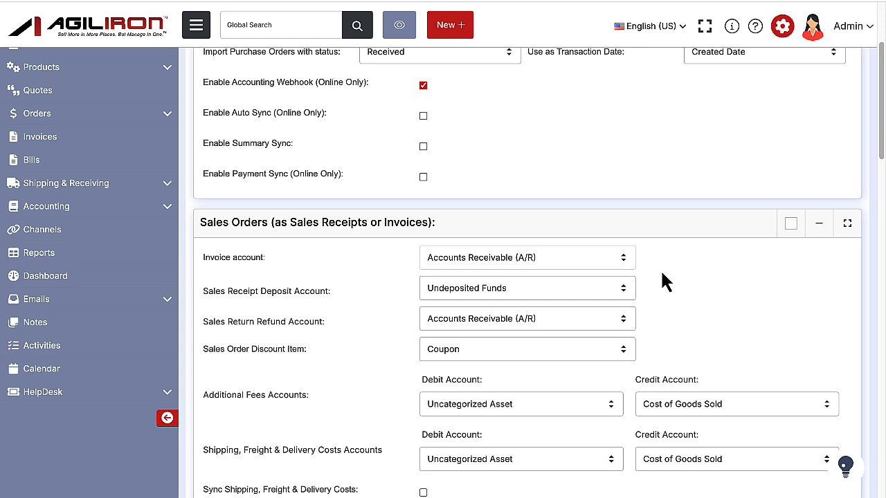
pyautogui.click(595, 353)
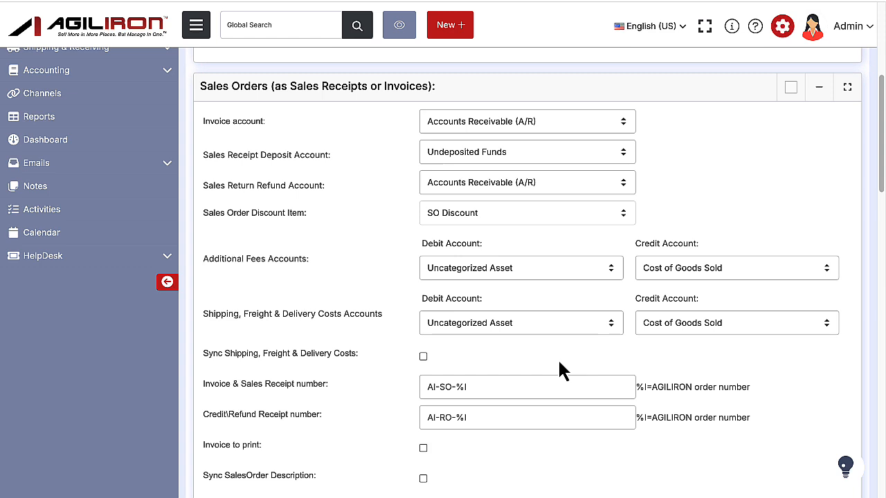
pyautogui.click(423, 358)
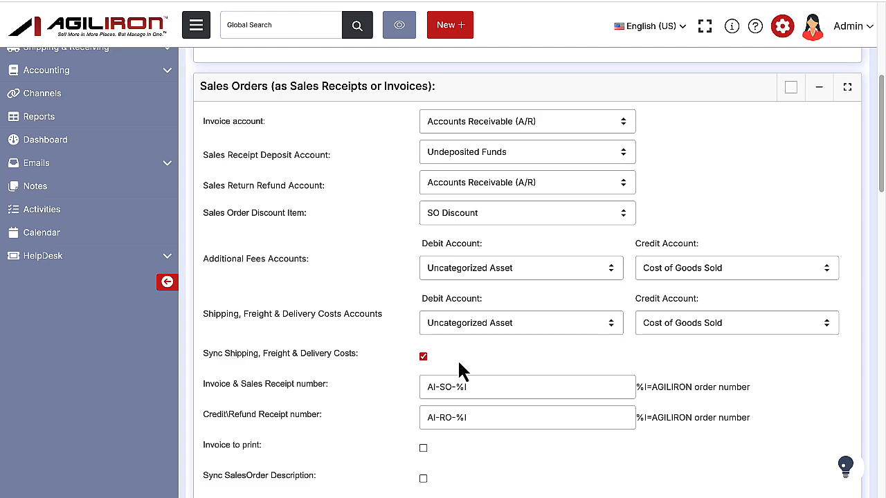
pyautogui.scroll(-1, 462, 366)
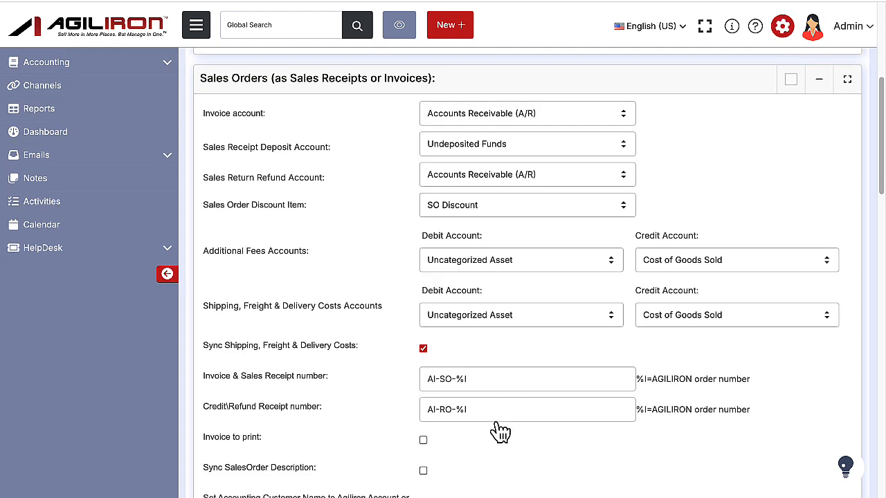
# Enable syncing of the sales order description in the Sales Orders settings.
pyautogui.scroll(-1, 484, 426)
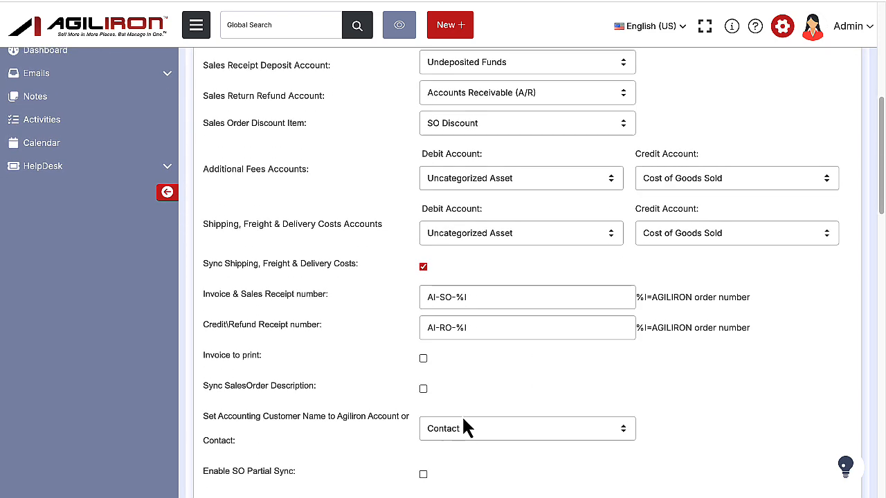
pyautogui.click(424, 388)
pyautogui.scroll(-5, 453, 400)
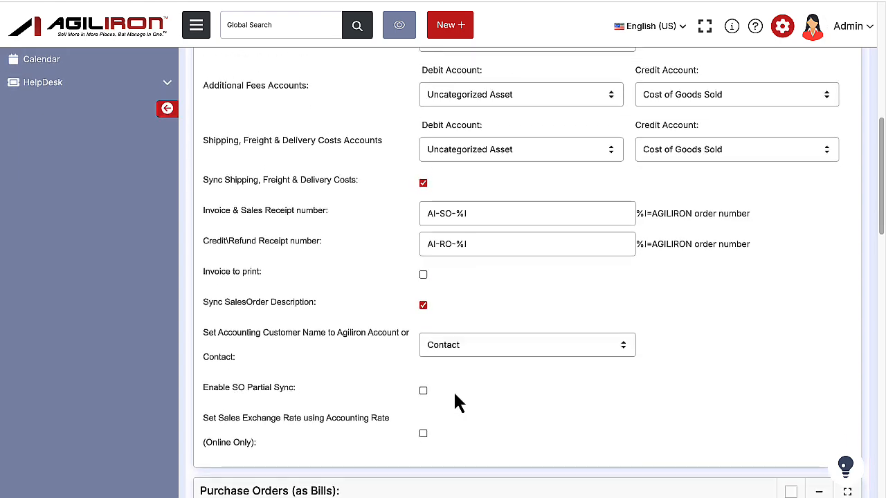
# Review the options for the Accounts Payable Account and the Purchase Order Discount Item in the Purchase Orders settings.
pyautogui.scroll(-2, 456, 400)
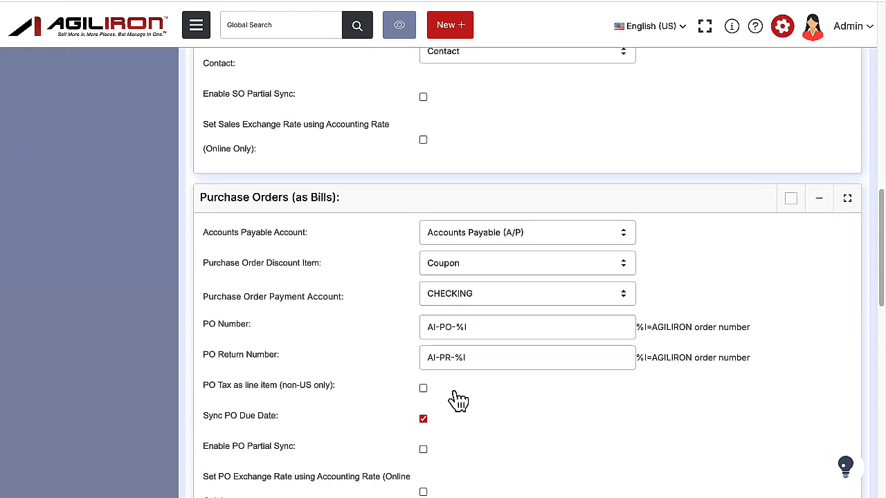
pyautogui.click(606, 240)
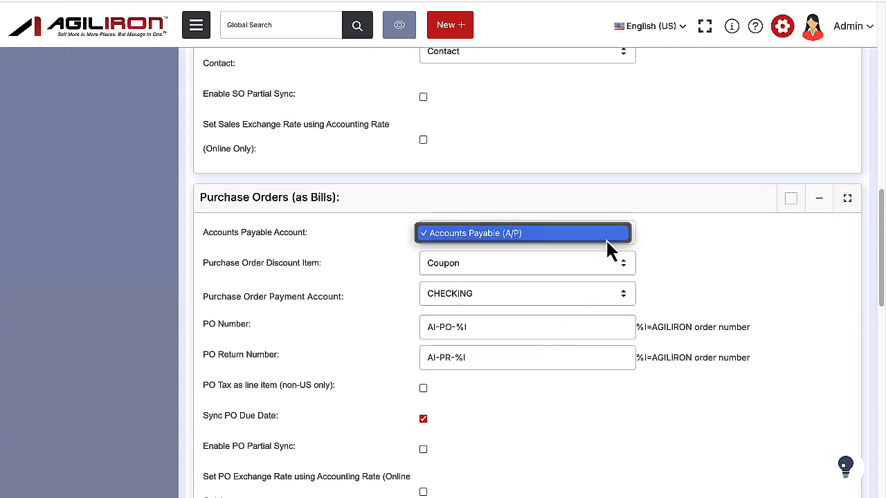
pyautogui.click(672, 250)
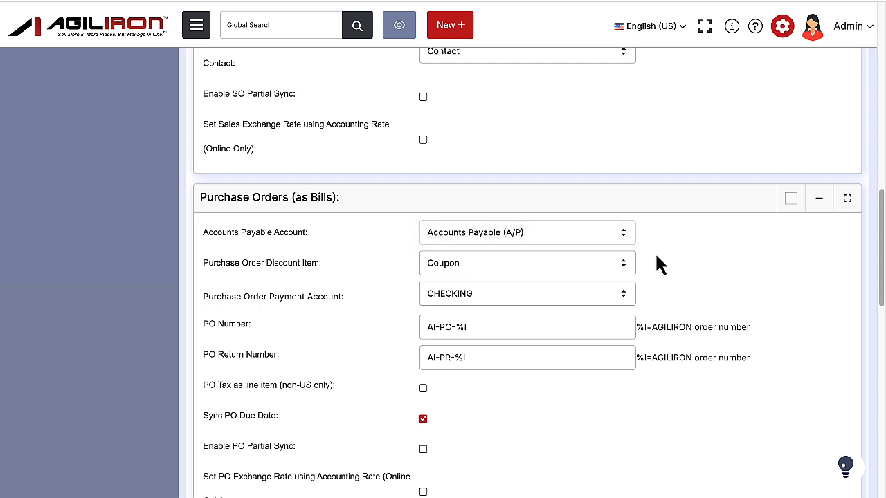
pyautogui.click(580, 266)
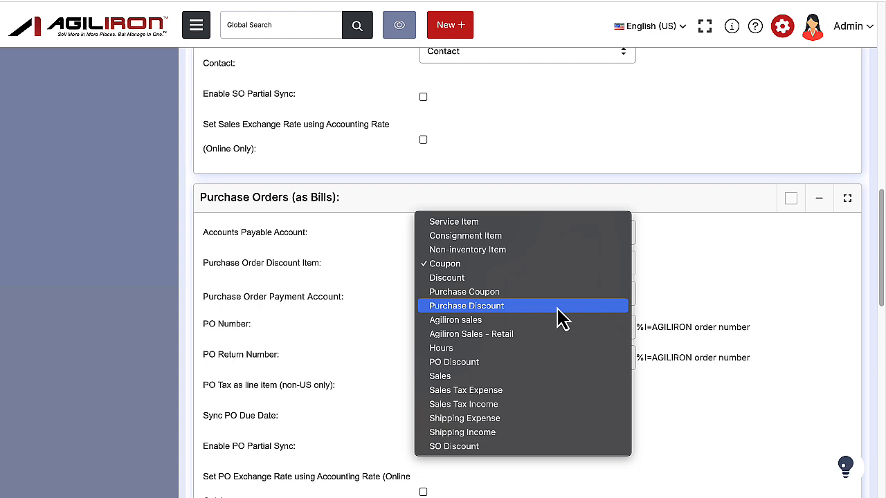
pyautogui.click(677, 299)
# Enable PO Partial Sync in the Purchase Orders settings.
pyautogui.scroll(-1, 432, 391)
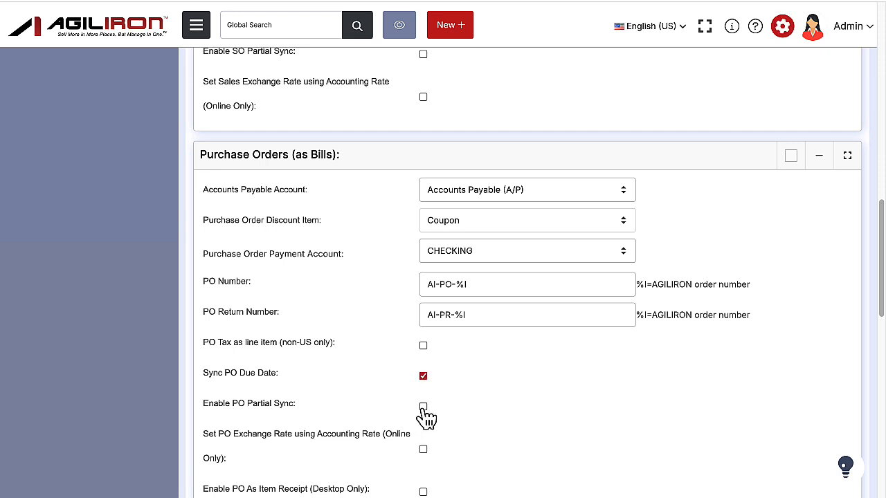
pyautogui.click(423, 408)
pyautogui.press('Return')
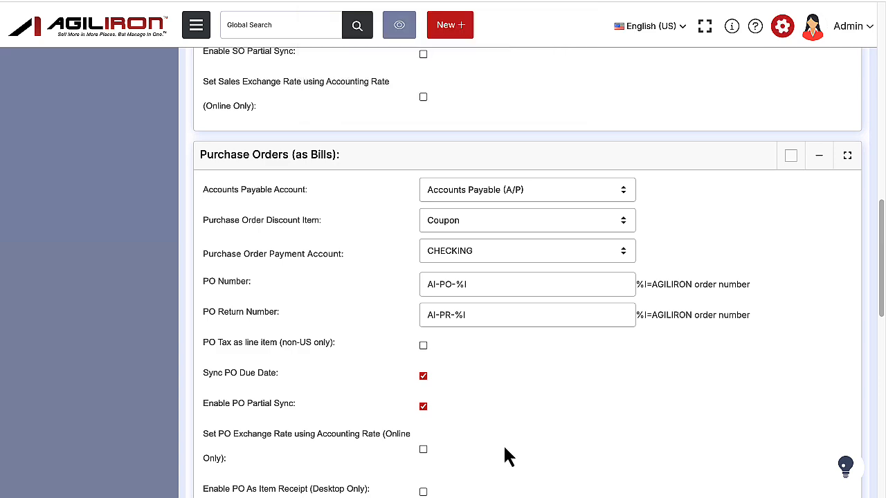
# Enable tracking of COGS and Inventory Asset in accounting for items.
pyautogui.scroll(-5, 505, 448)
pyautogui.scroll(-6, 505, 448)
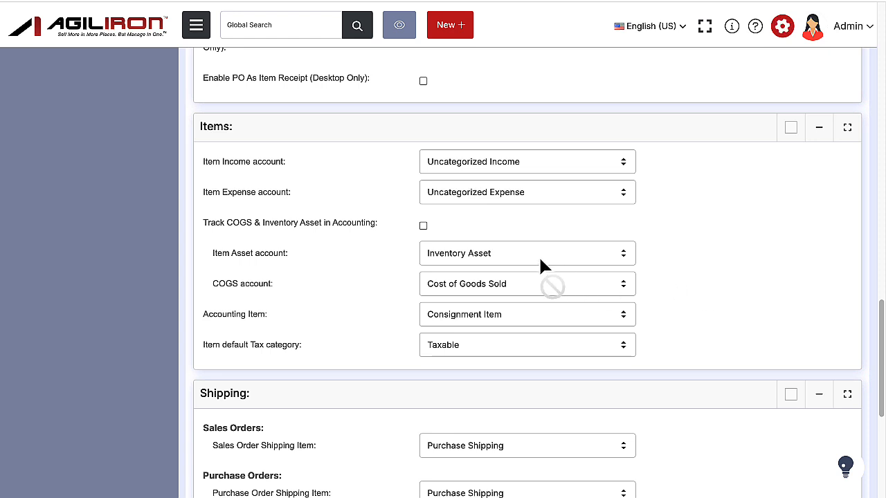
pyautogui.click(423, 226)
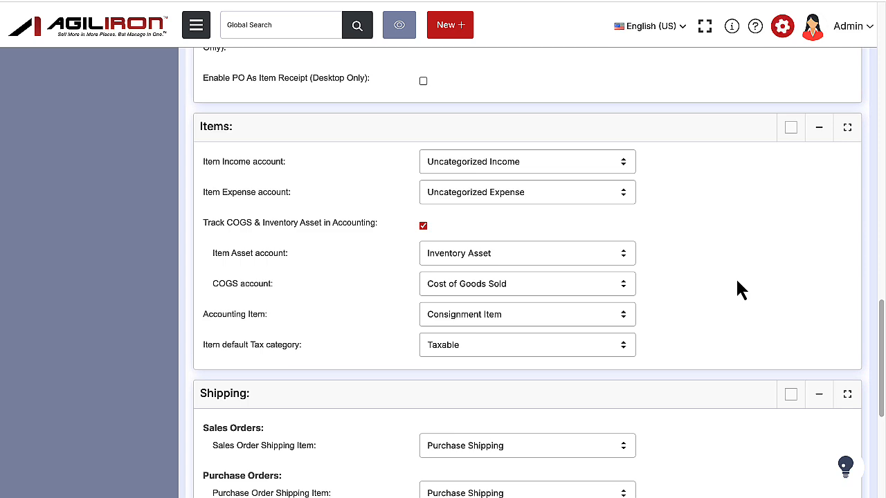
# Check the Purchase Order Shipping Item options and set the Sales Order Shipping Item to Agiliron sales.
pyautogui.scroll(-4, 737, 282)
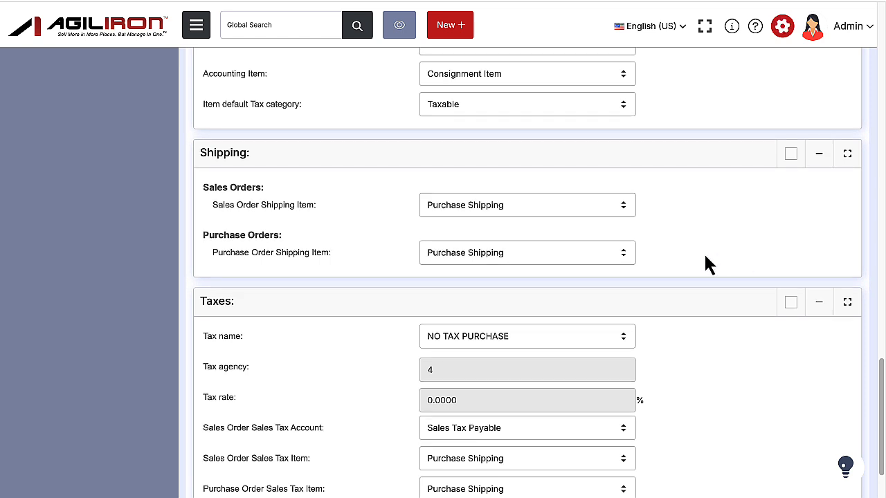
pyautogui.click(575, 261)
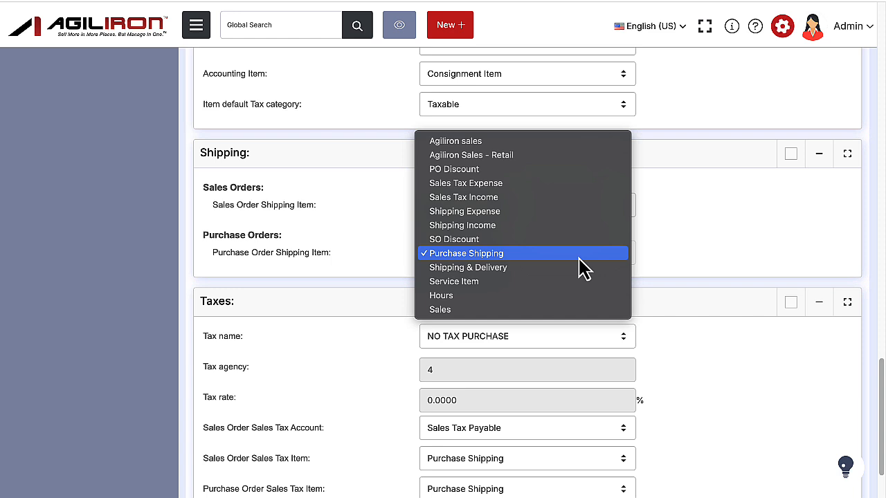
pyautogui.click(682, 255)
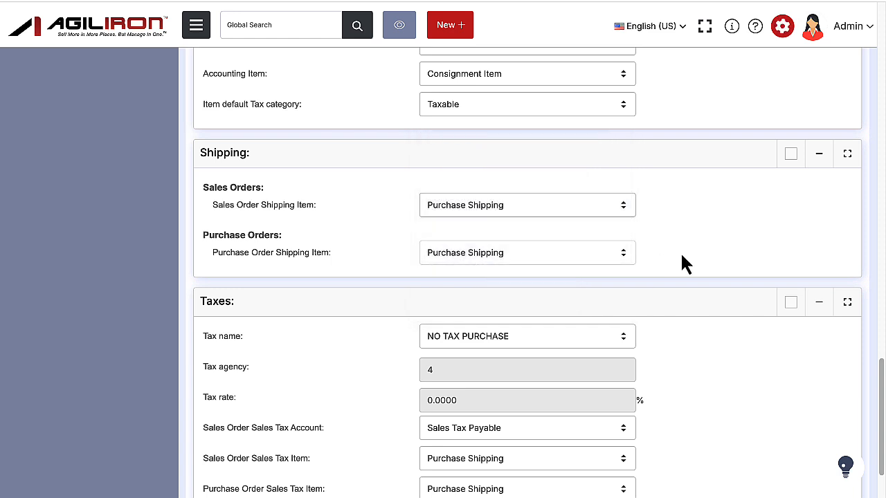
pyautogui.click(579, 212)
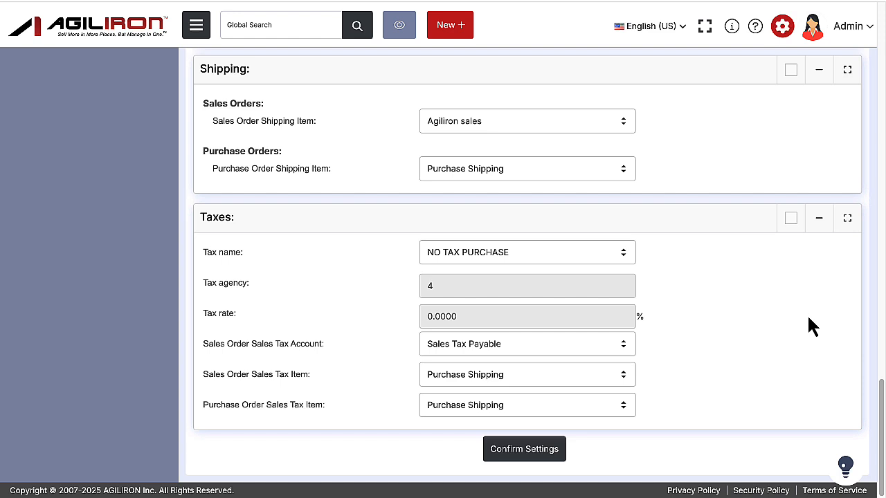
# Switch the tax name to Auto-Calculated TaxCloud and back to NO TAX PURCHASE.
pyautogui.click(603, 259)
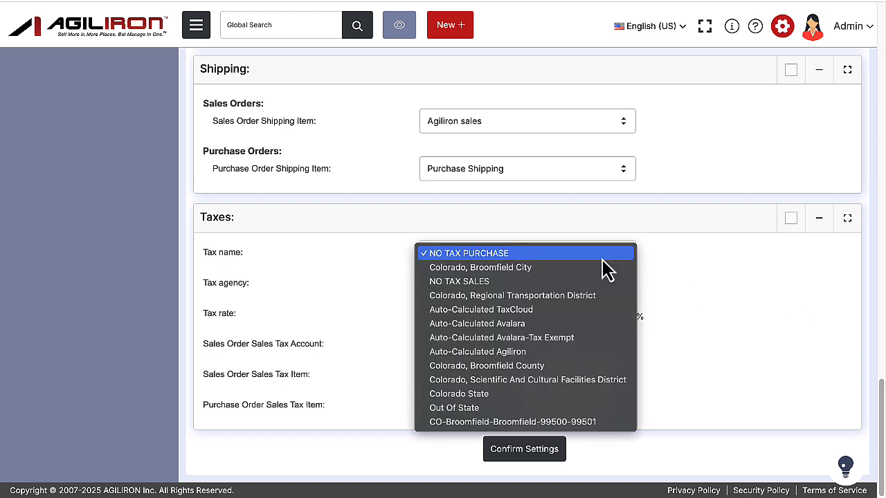
pyautogui.click(575, 311)
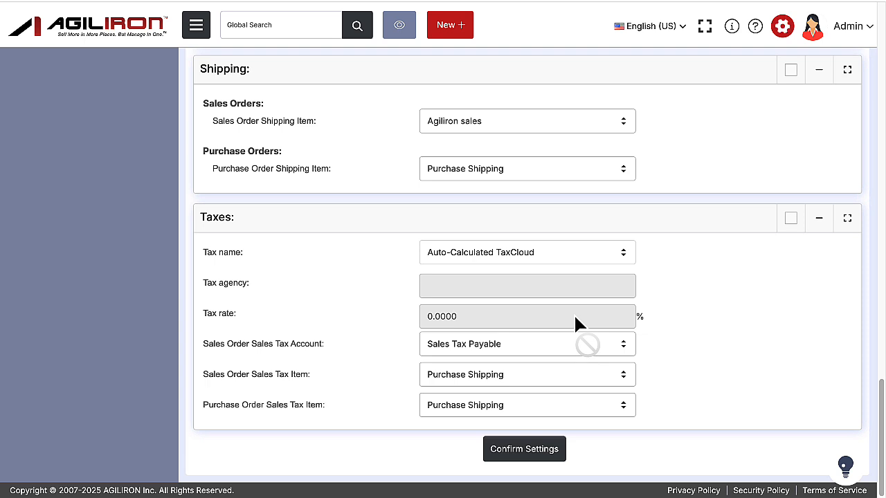
pyautogui.click(573, 262)
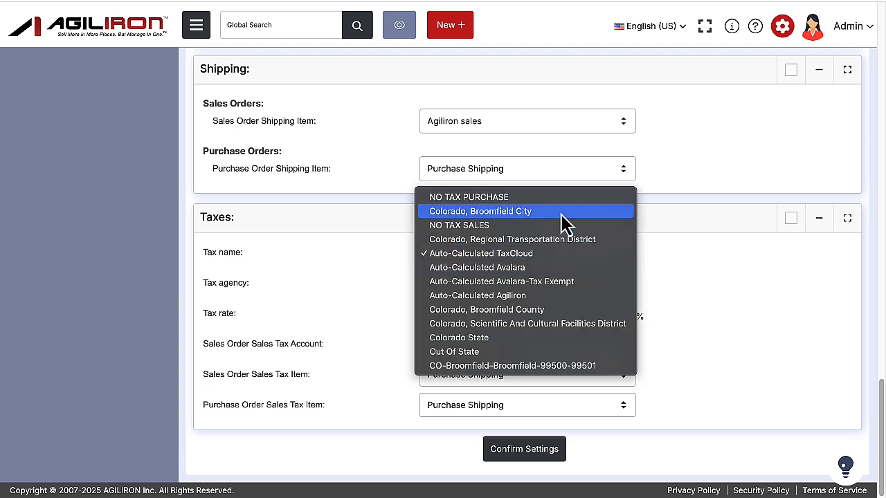
pyautogui.click(752, 282)
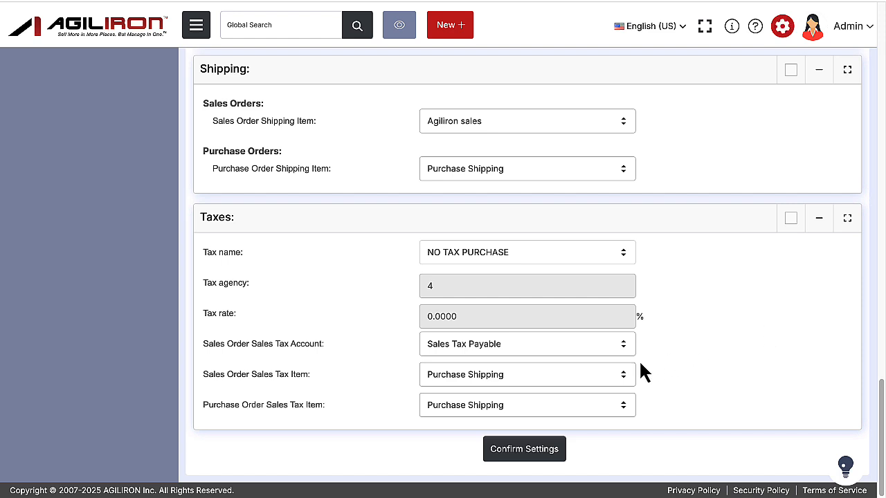
# Set the Sales Order Sales Tax Item to Sales Tax Income and confirm the accounting settings.
pyautogui.click(621, 377)
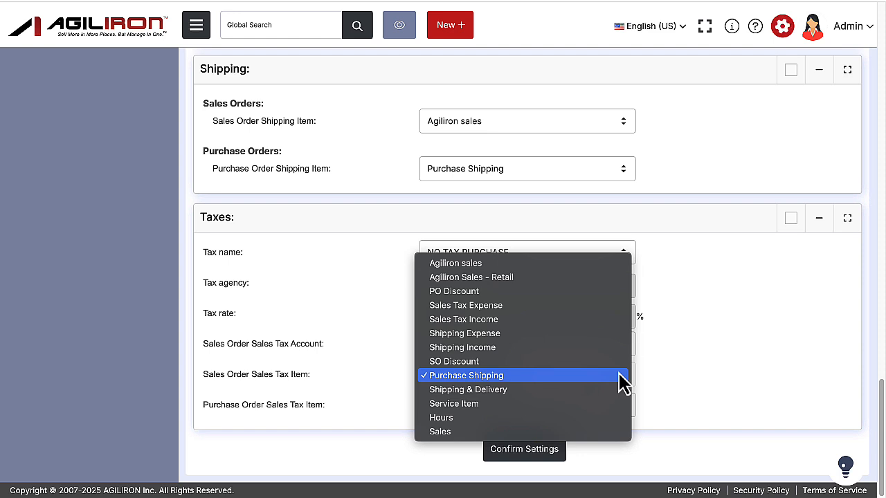
pyautogui.click(589, 320)
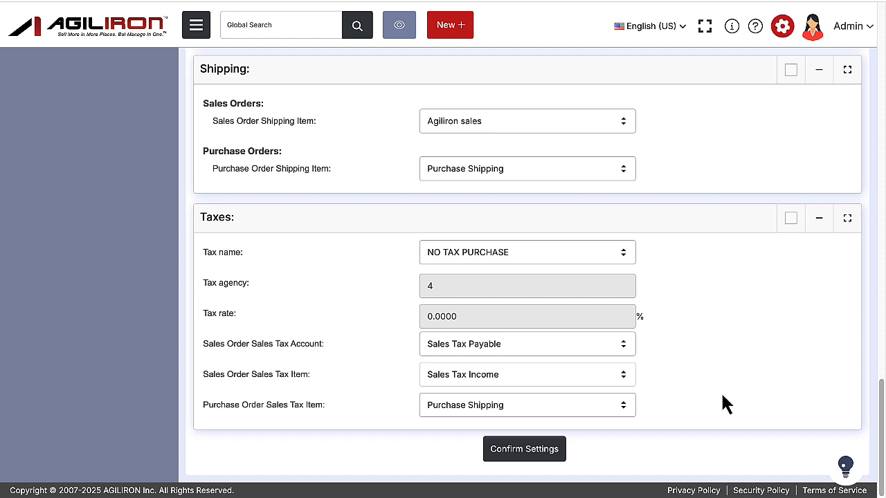
pyautogui.click(604, 411)
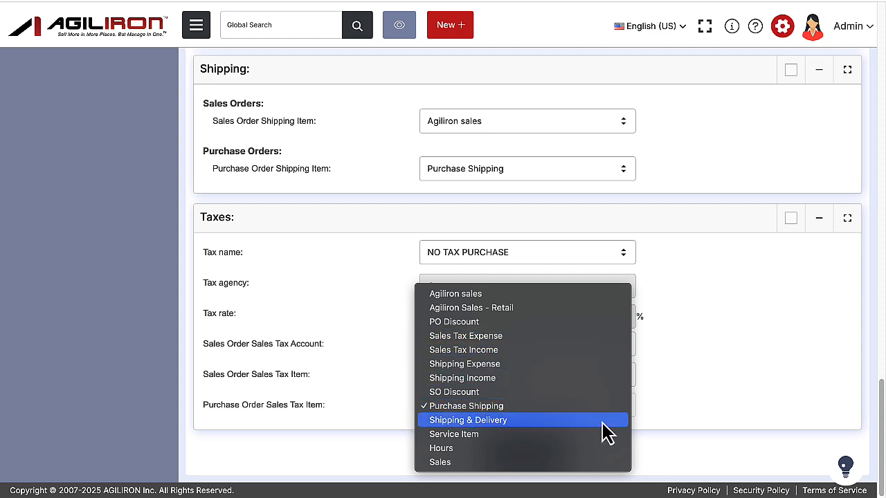
pyautogui.click(758, 404)
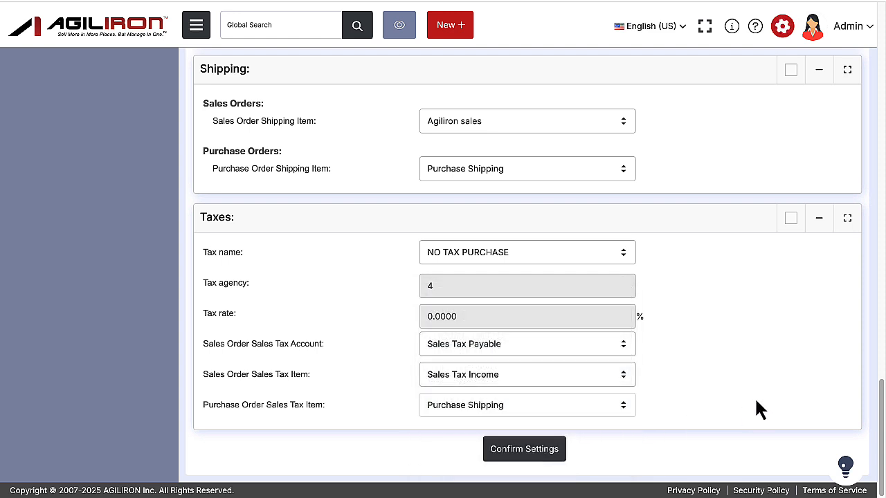
pyautogui.click(552, 453)
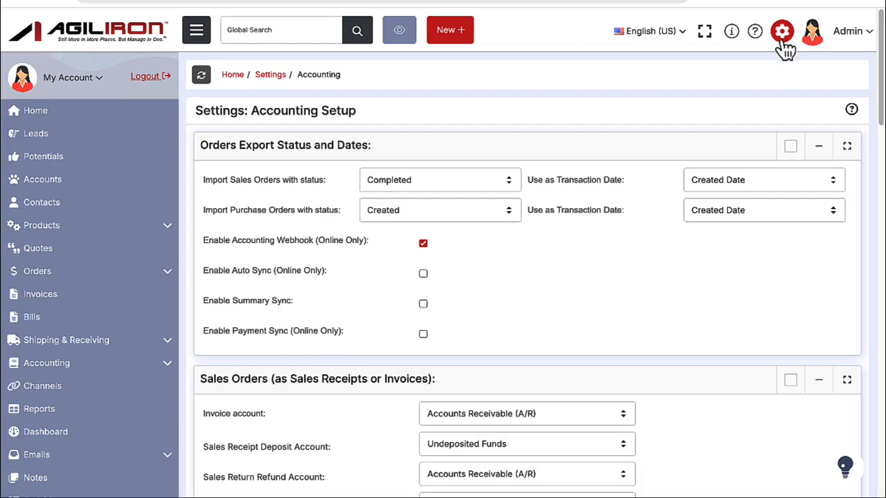
# Open the Payment Methods configuration page from the settings.
pyautogui.click(782, 40)
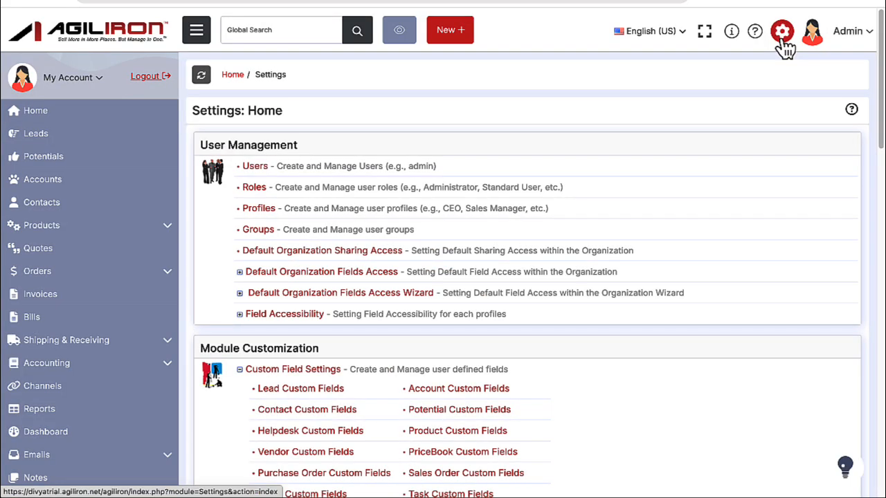
pyautogui.scroll(-2, 634, 280)
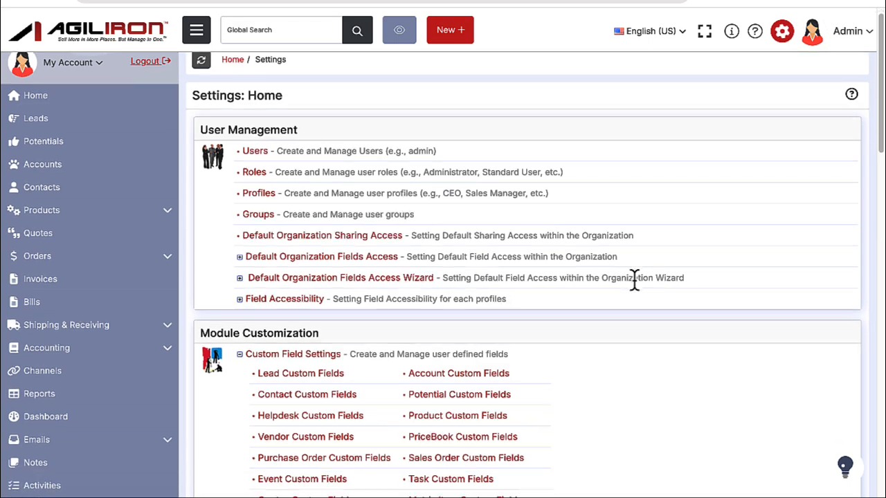
pyautogui.scroll(-10, 635, 285)
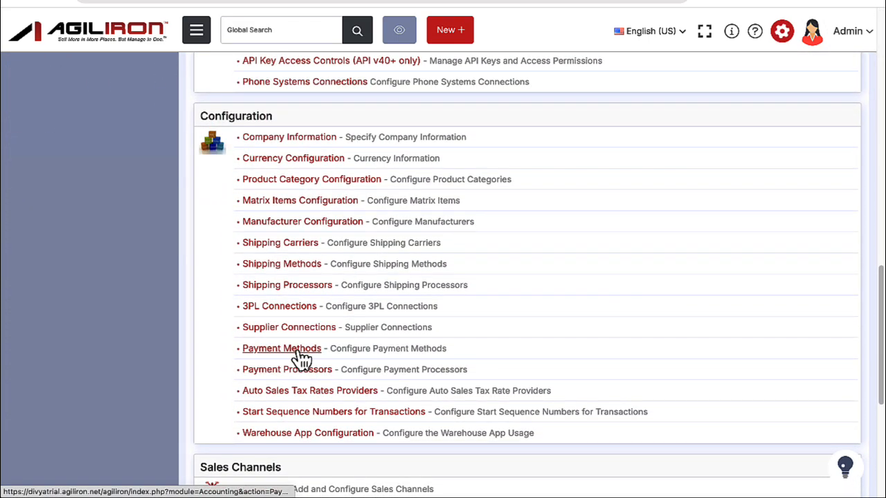
pyautogui.click(302, 354)
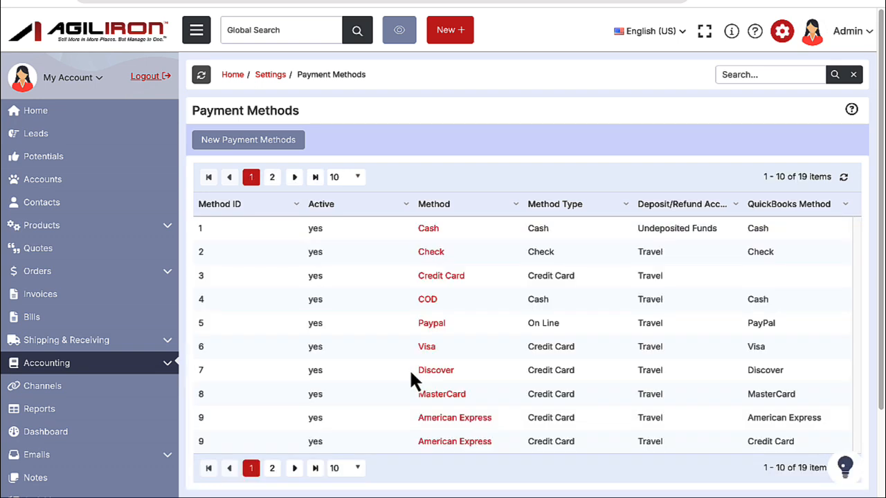
pyautogui.click(291, 141)
# Open the Cash payment method and review its options for the Sales Deposit/Refund Account and QuickBooks Method.
pyautogui.click(429, 232)
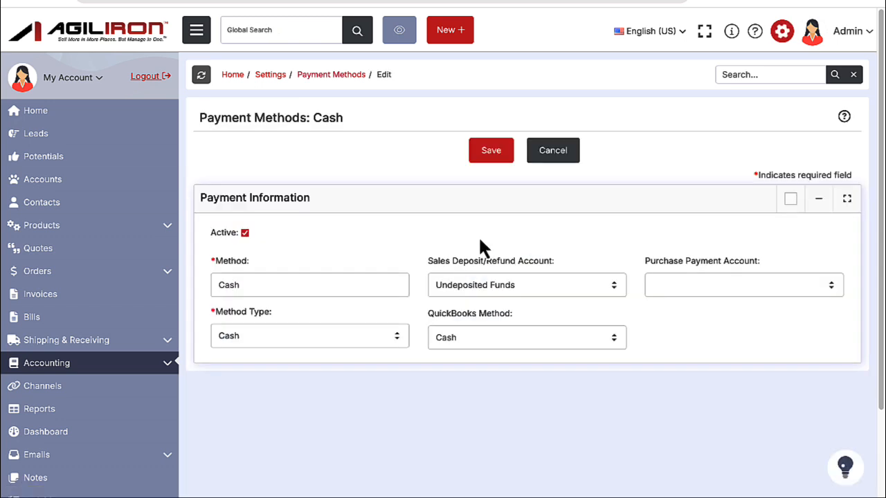
pyautogui.click(572, 290)
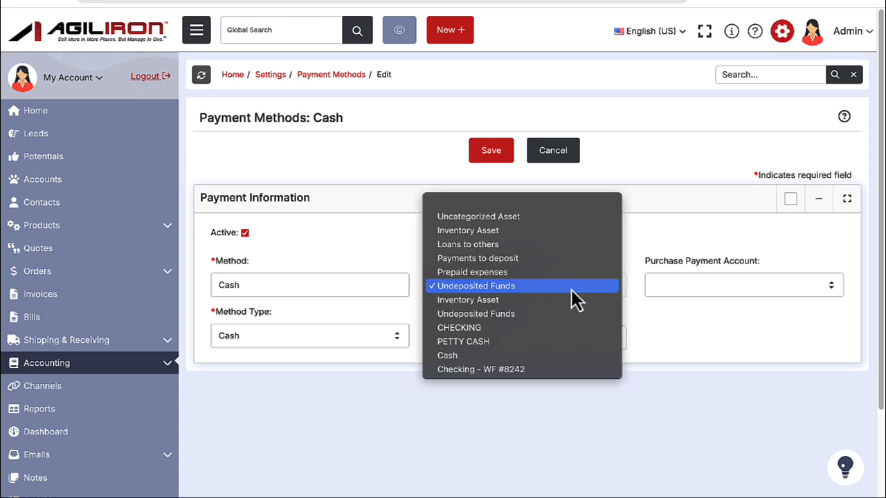
pyautogui.click(660, 311)
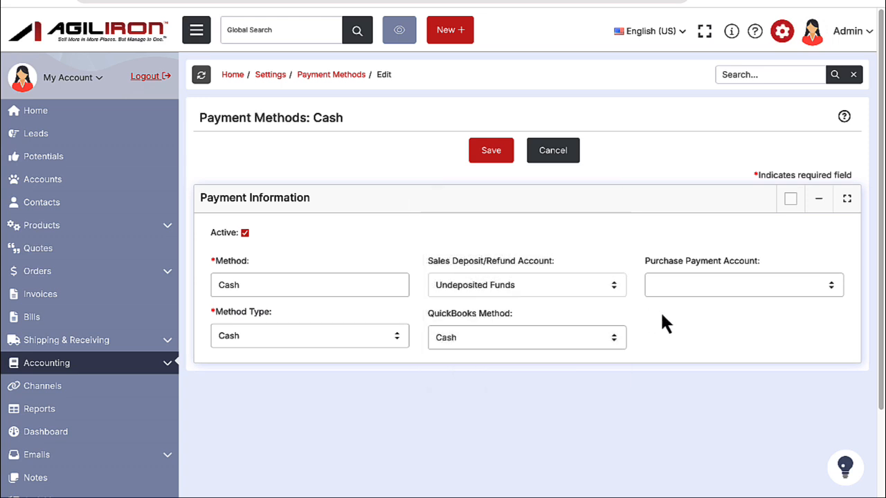
pyautogui.click(600, 344)
pyautogui.click(688, 339)
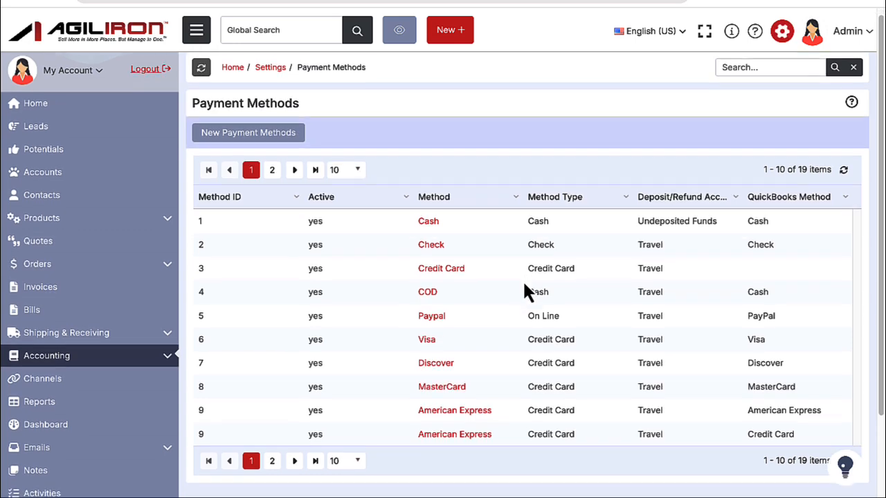
pyautogui.scroll(-1, 524, 285)
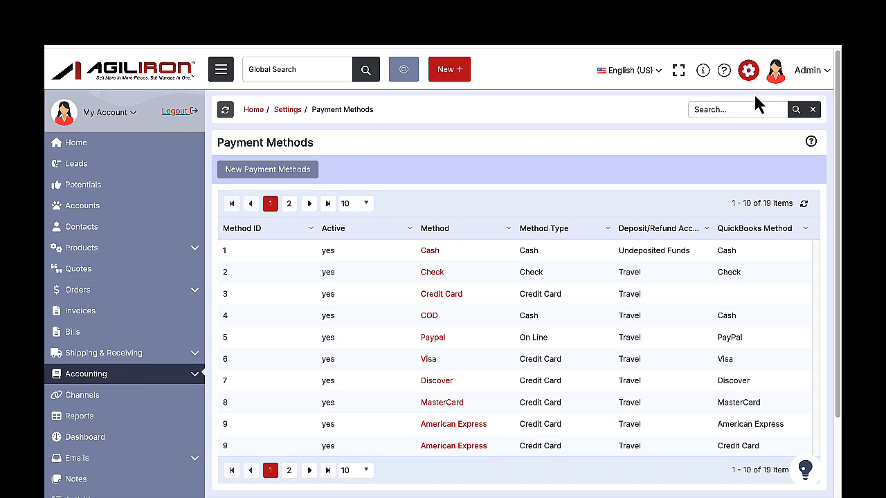
# Open the inventory Adjustments configuration page from the settings.
pyautogui.click(748, 70)
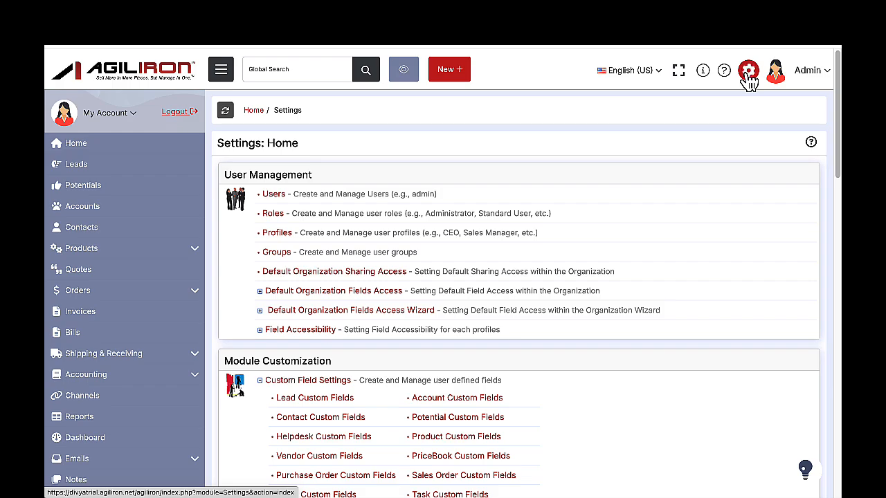
pyautogui.scroll(-20, 636, 269)
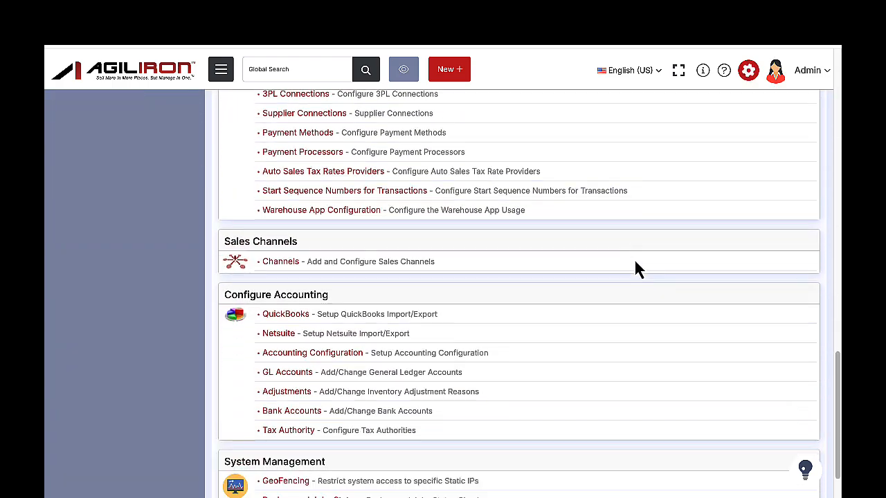
pyautogui.scroll(-1, 637, 269)
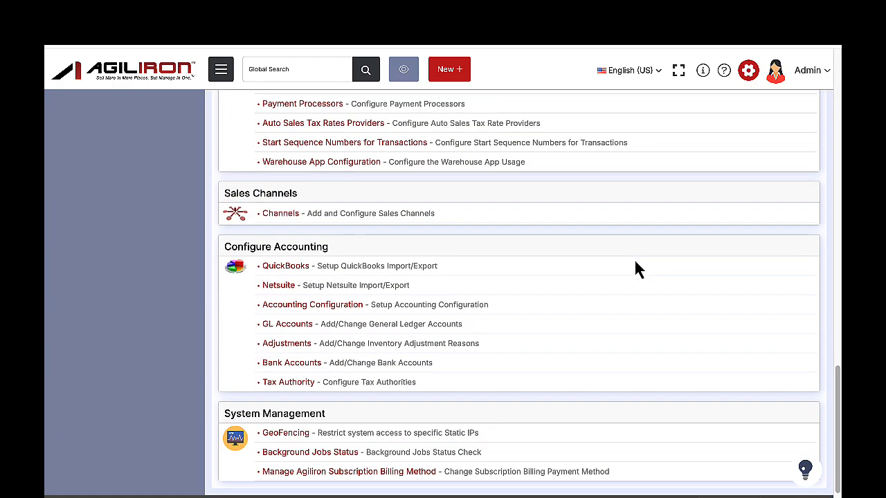
pyautogui.click(294, 344)
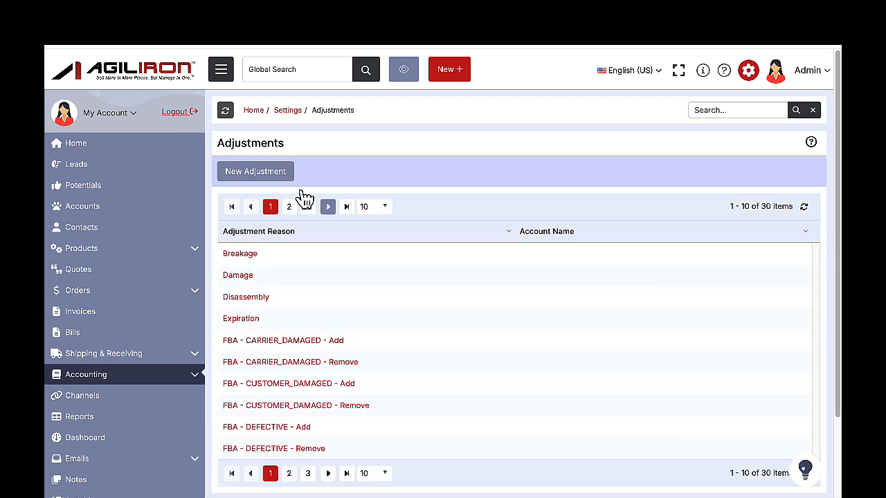
pyautogui.click(277, 175)
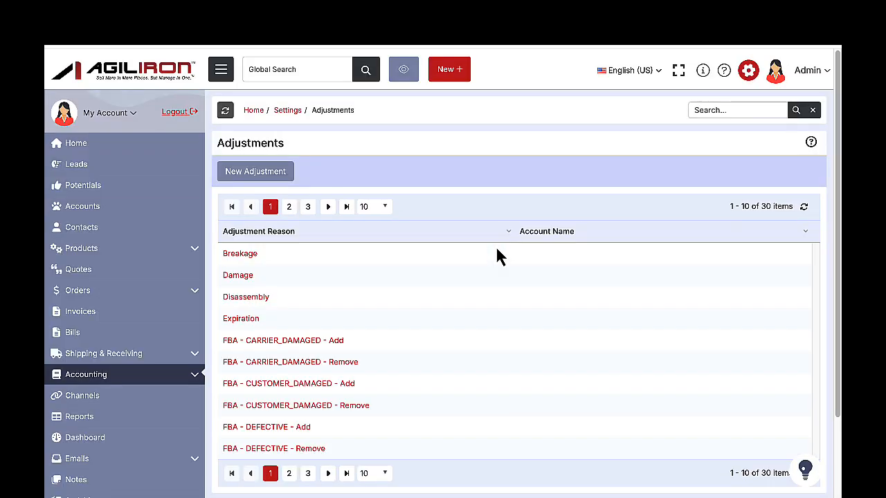
# Assign the account COGS: Cost of Goods Sold to the Breakage adjustment reason and save it.
pyautogui.click(247, 256)
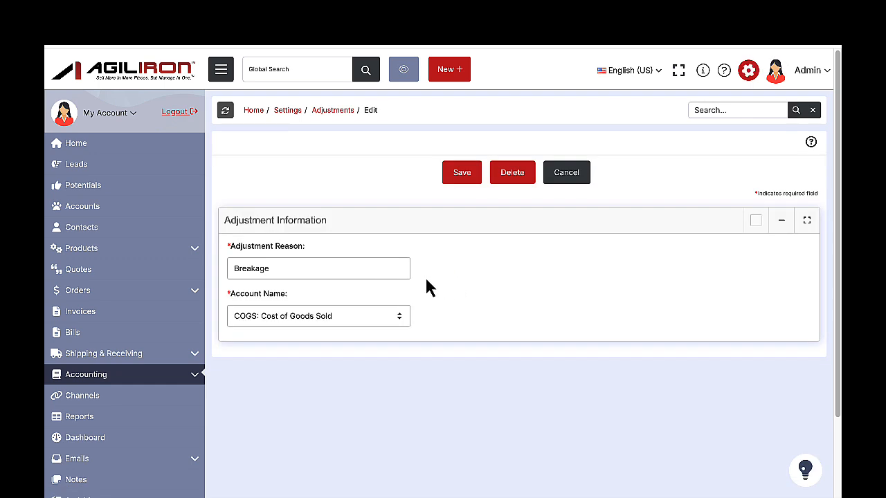
pyautogui.click(359, 323)
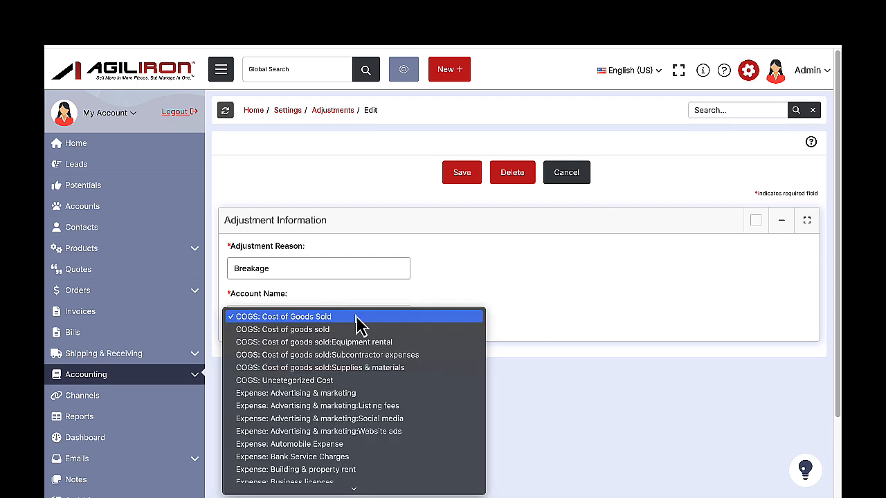
pyautogui.click(441, 292)
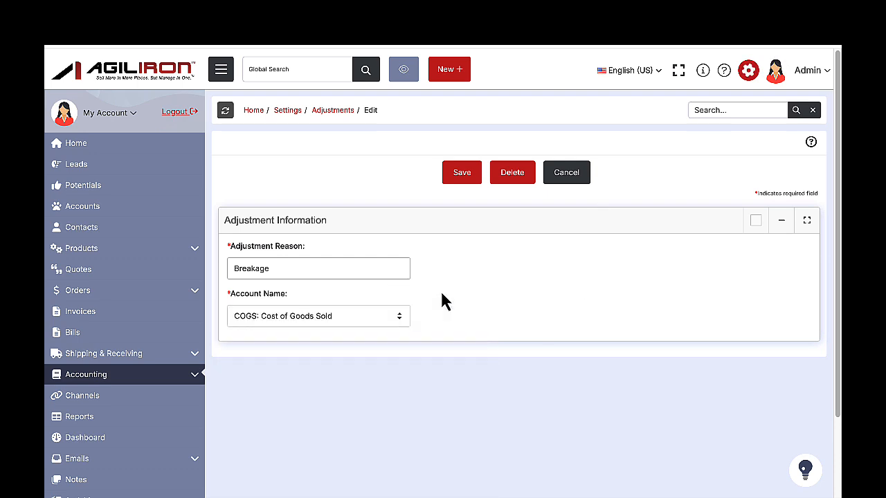
pyautogui.click(462, 173)
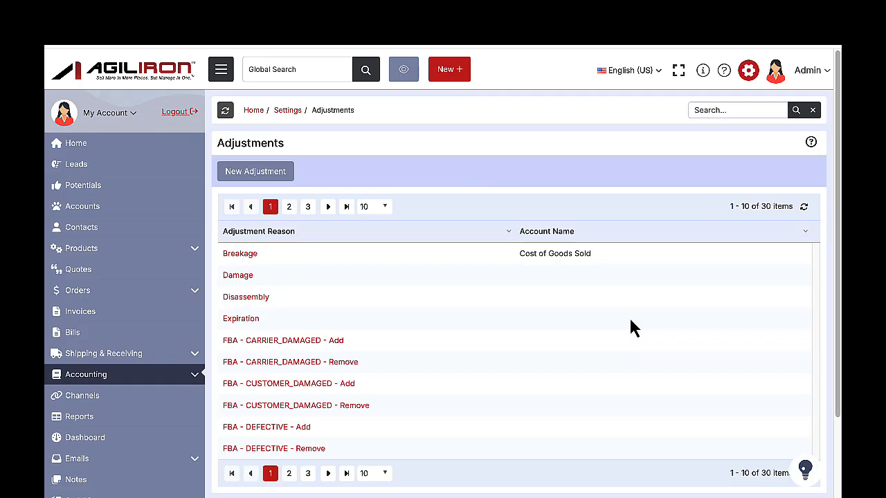
# Start a new product and set its Income Account to Sales in the accounting information.
pyautogui.scroll(-1, 631, 328)
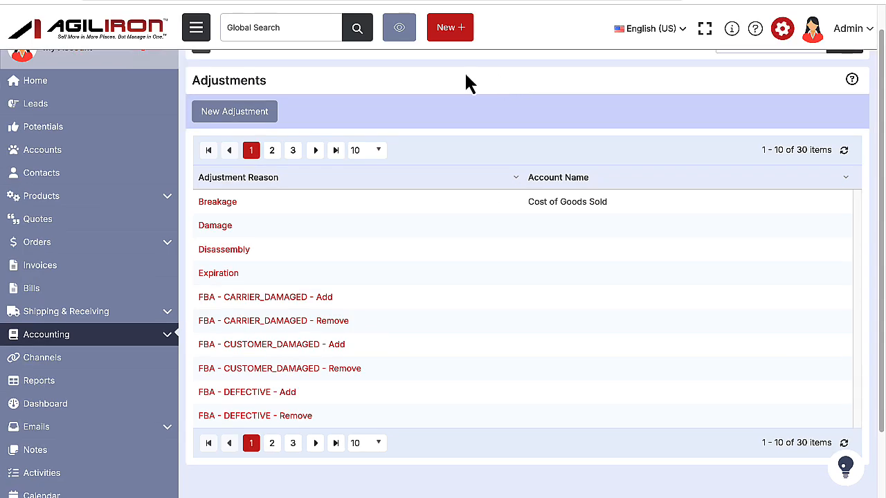
pyautogui.click(452, 31)
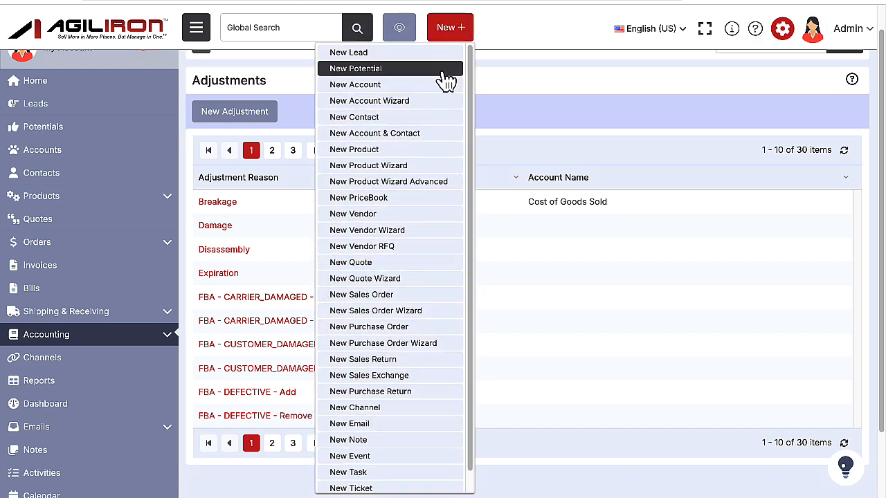
pyautogui.click(415, 150)
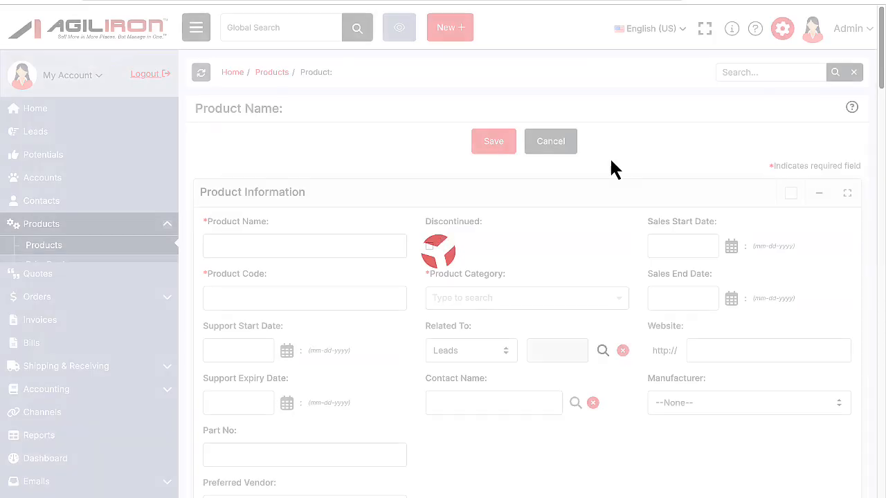
pyautogui.scroll(-10, 581, 221)
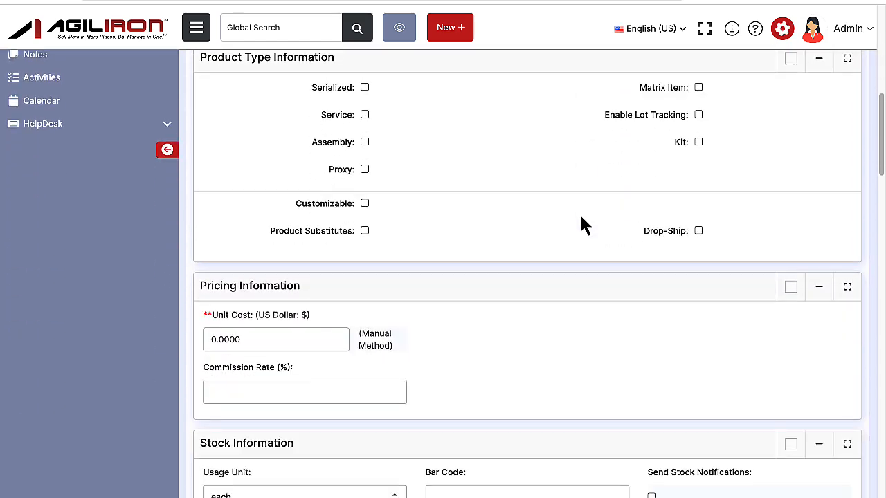
pyautogui.scroll(-5, 581, 222)
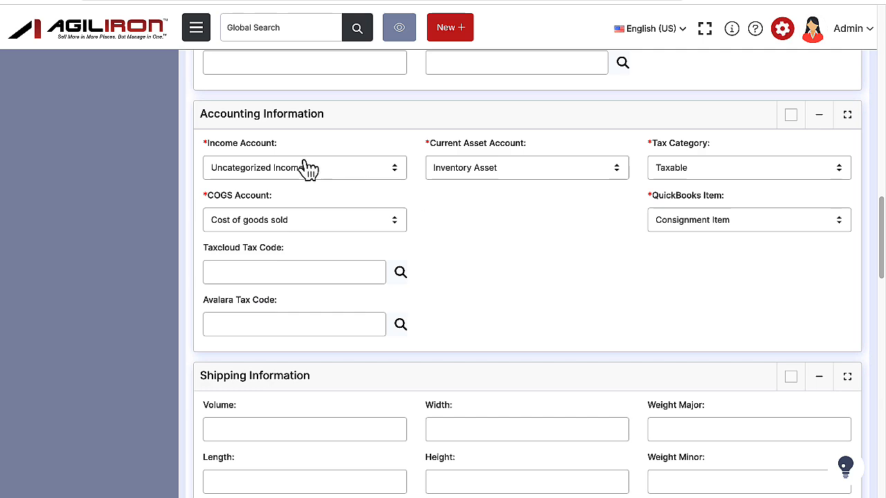
pyautogui.click(333, 178)
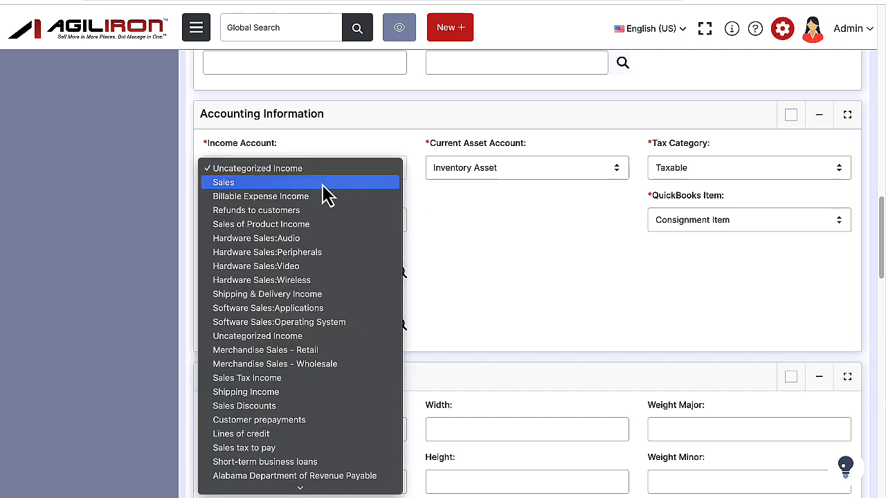
pyautogui.click(326, 182)
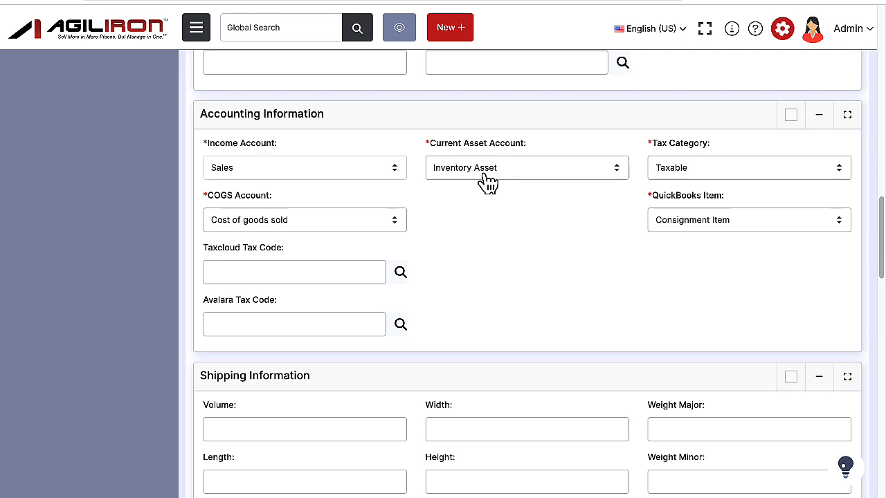
# Set the new product's QuickBooks Item to Agiliron sales.
pyautogui.scroll(-1, 715, 236)
pyautogui.click(714, 220)
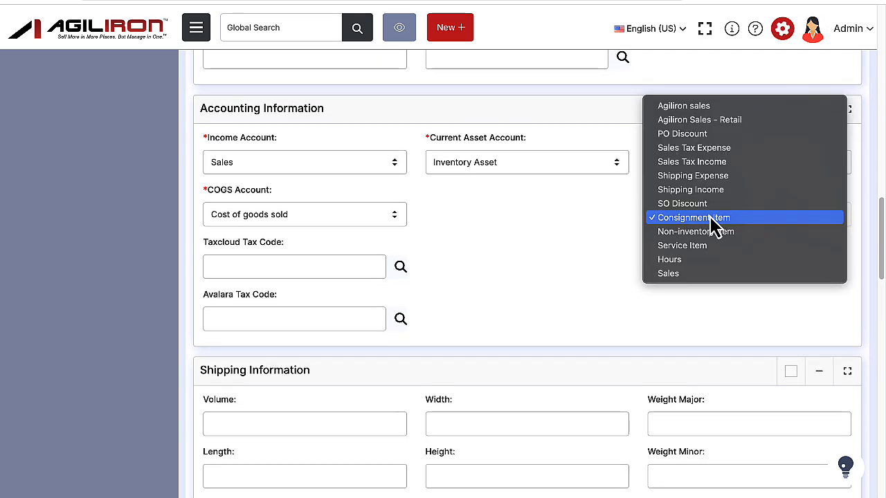
pyautogui.click(712, 107)
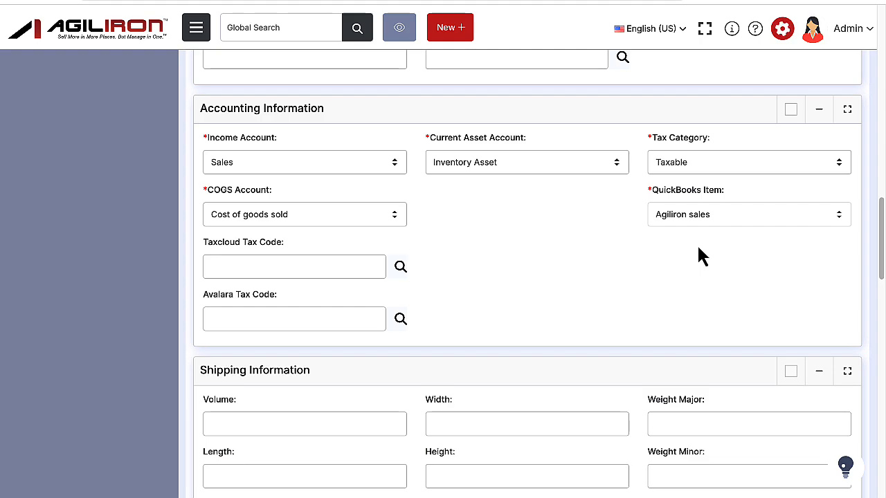
pyautogui.scroll(13, 699, 249)
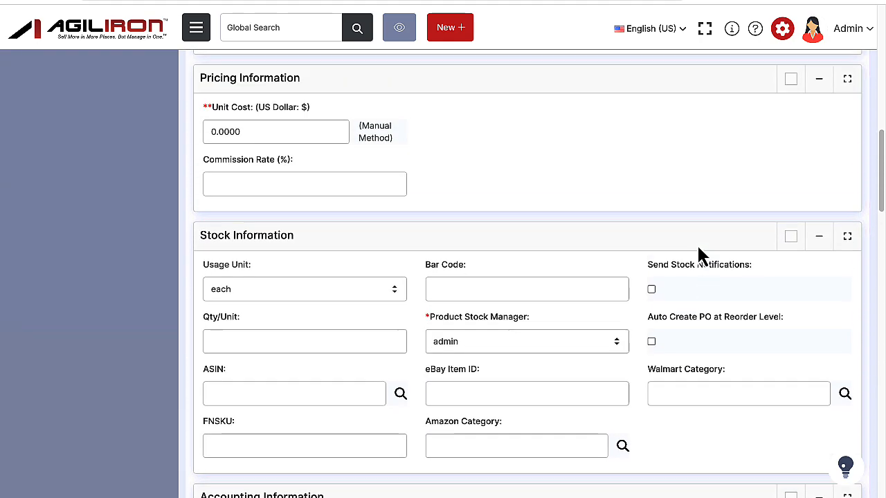
pyautogui.scroll(4, 699, 249)
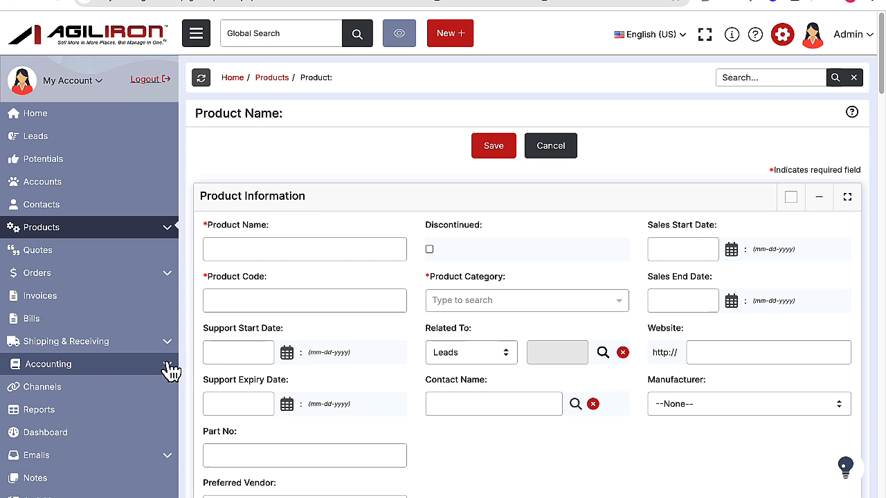
# Open QuickBooks Export and review the lists of received purchase orders, sales returns, inventory adjustments and sales orders.
pyautogui.click(167, 367)
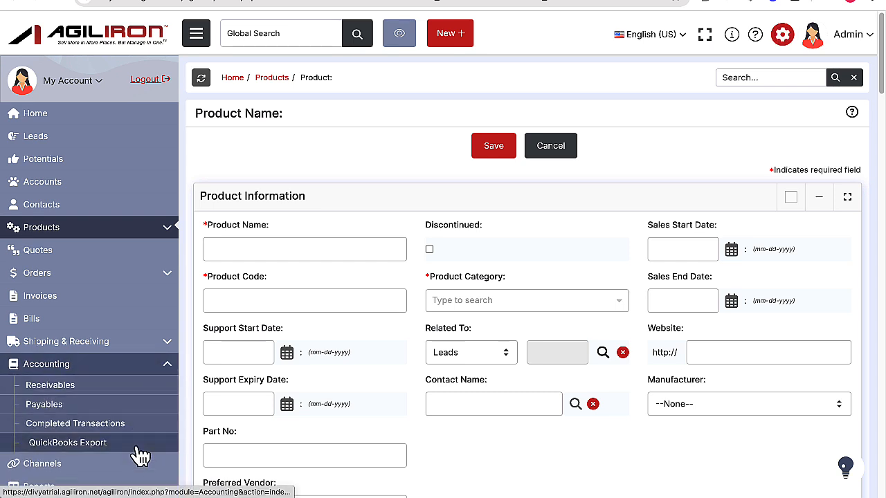
pyautogui.click(138, 450)
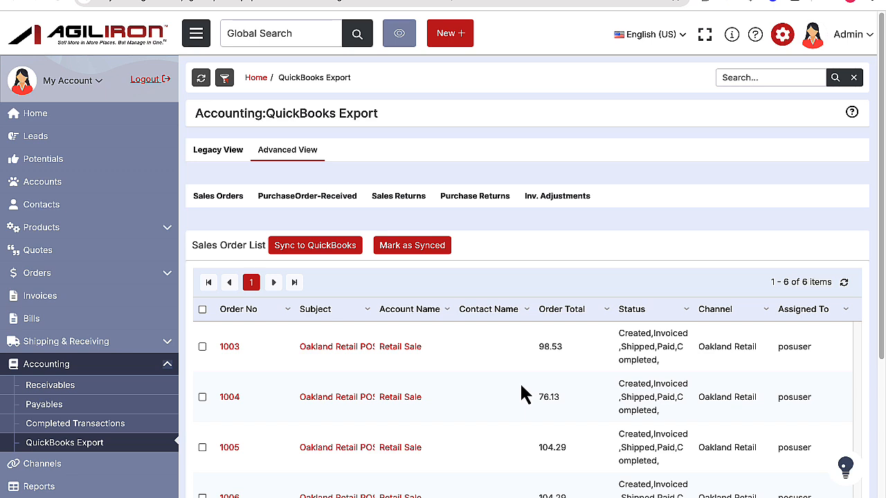
pyautogui.click(286, 206)
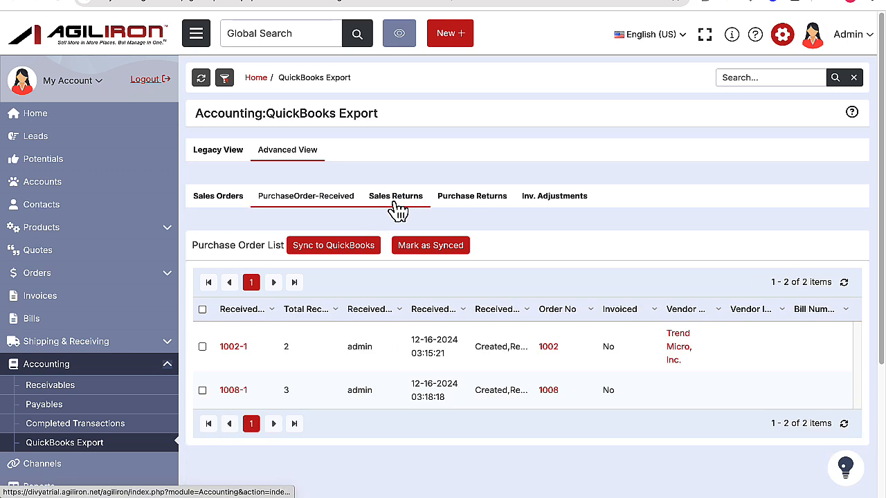
pyautogui.click(493, 211)
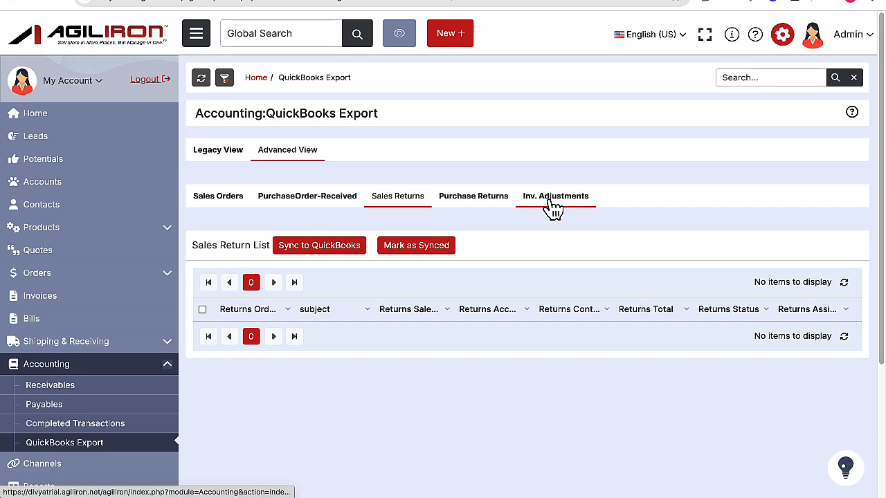
pyautogui.click(553, 206)
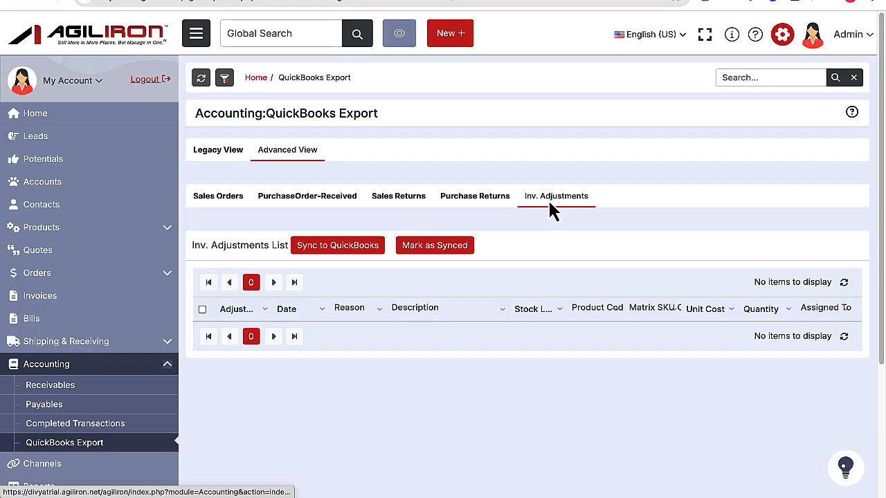
pyautogui.click(232, 203)
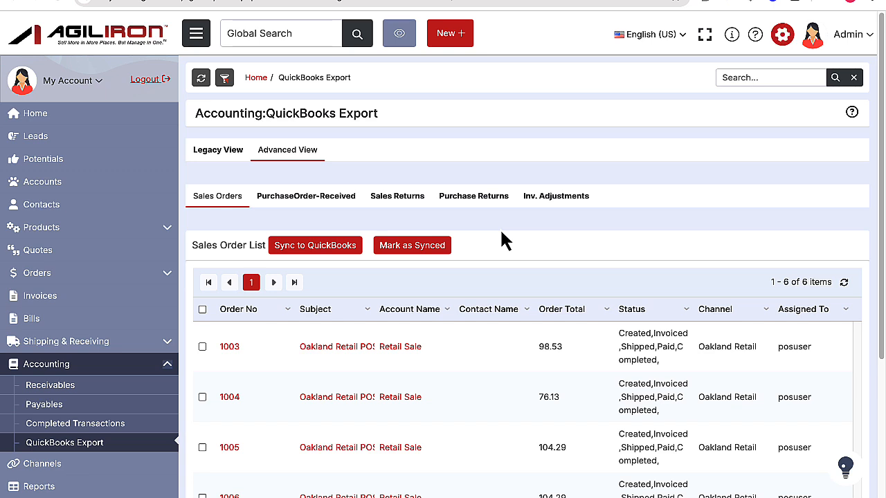
# Open the Sales Orders list and switch it to the QuickBooks SalesOrders view.
pyautogui.click(170, 276)
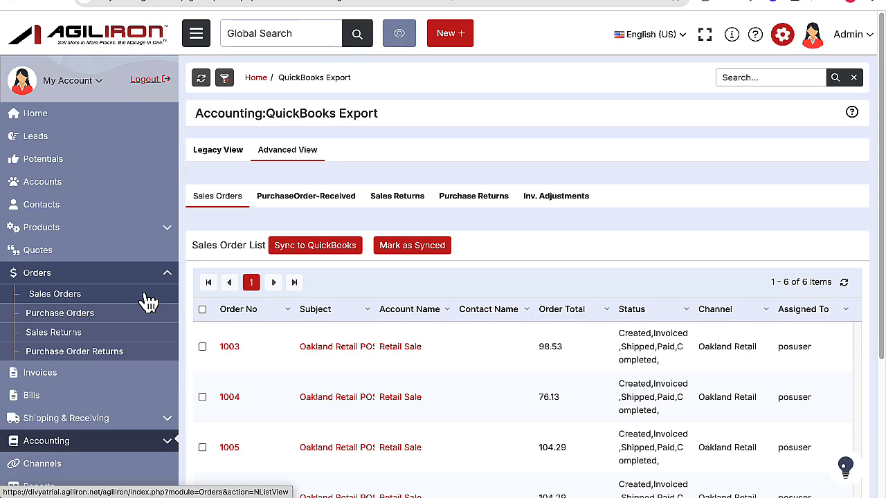
pyautogui.click(145, 302)
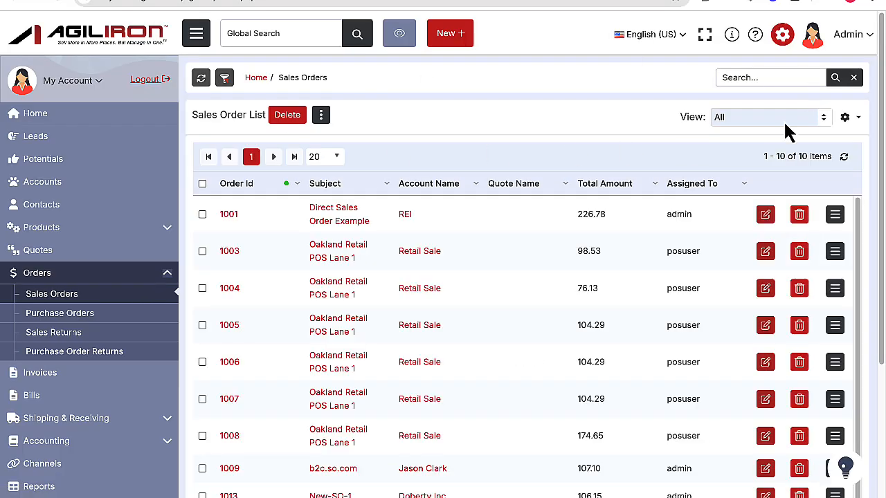
pyautogui.click(809, 130)
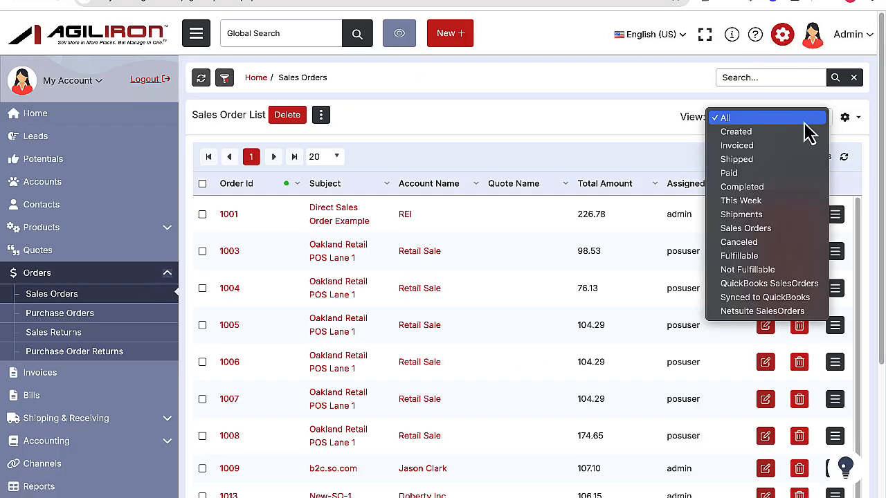
pyautogui.click(780, 283)
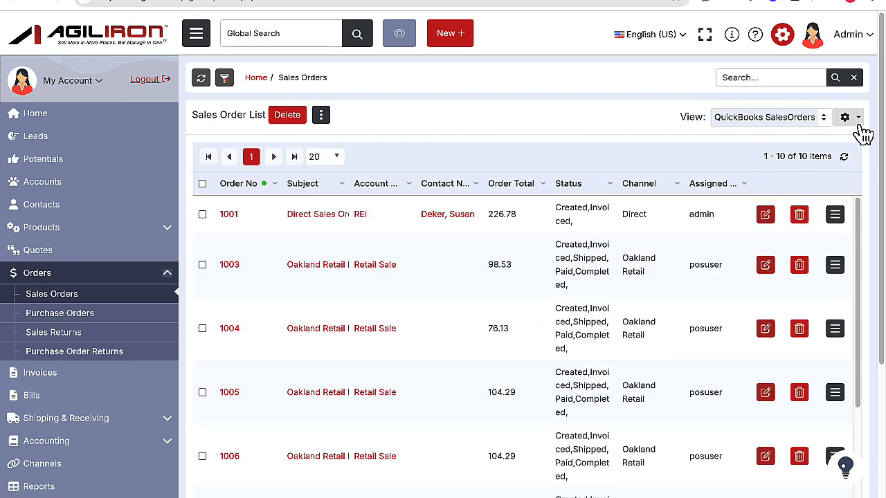
# Open the QuickBooks SalesOrders view for editing and examine its columns, standard filters and advanced filters.
pyautogui.click(862, 127)
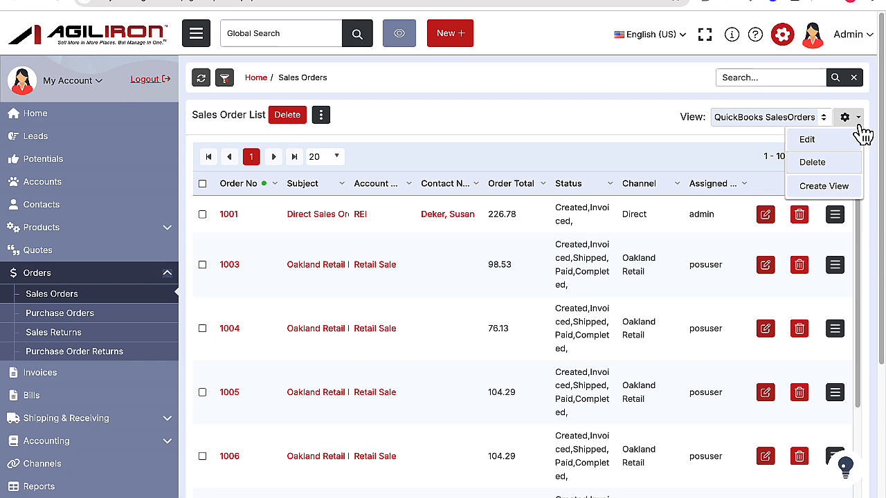
pyautogui.click(845, 141)
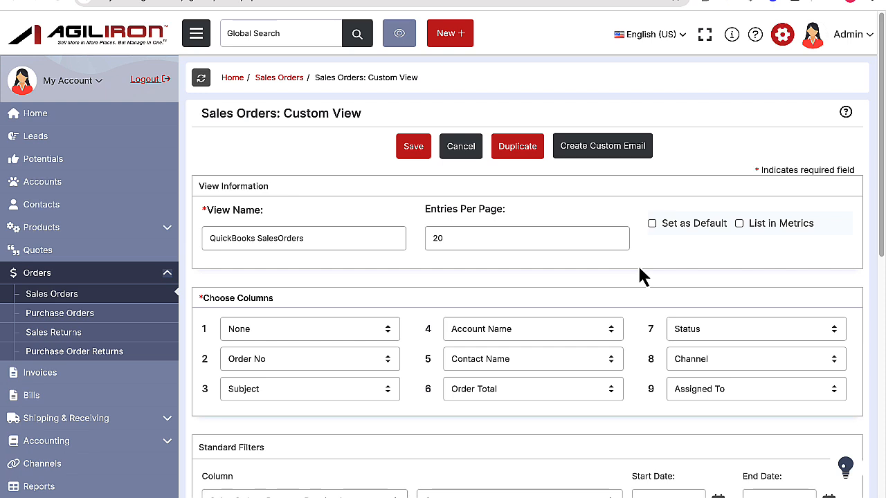
pyautogui.scroll(-5, 640, 276)
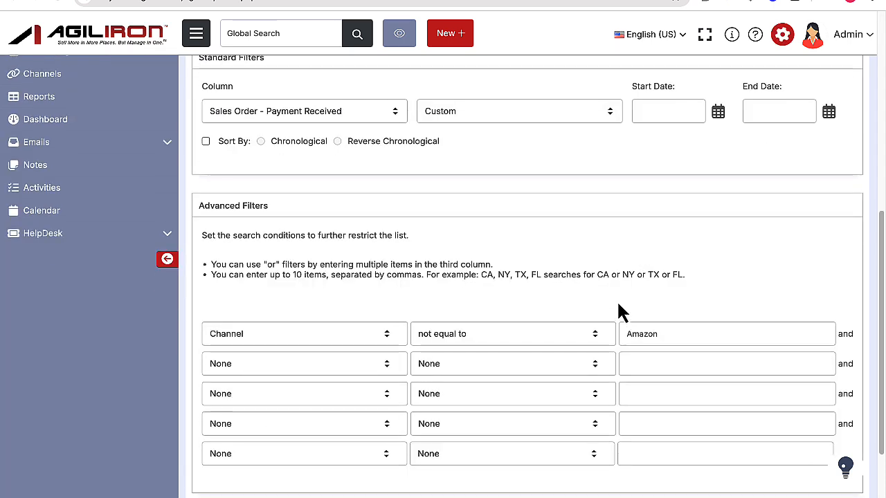
pyautogui.scroll(-1, 618, 308)
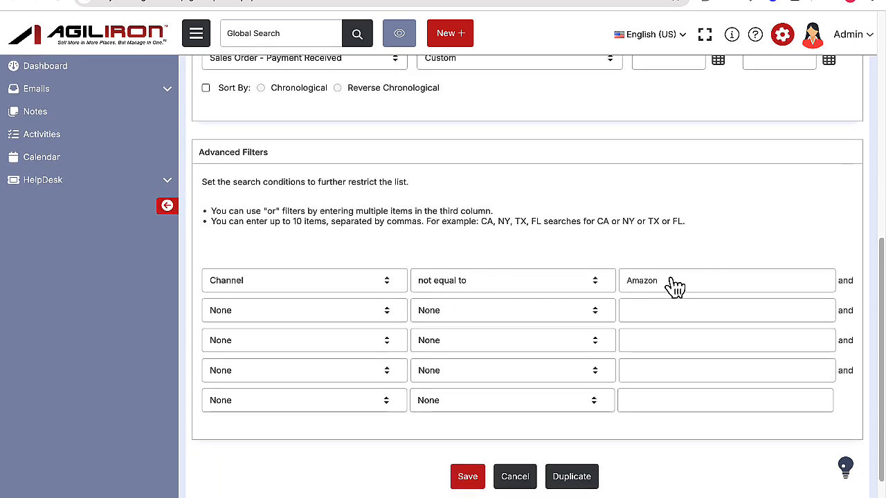
pyautogui.scroll(5, 660, 273)
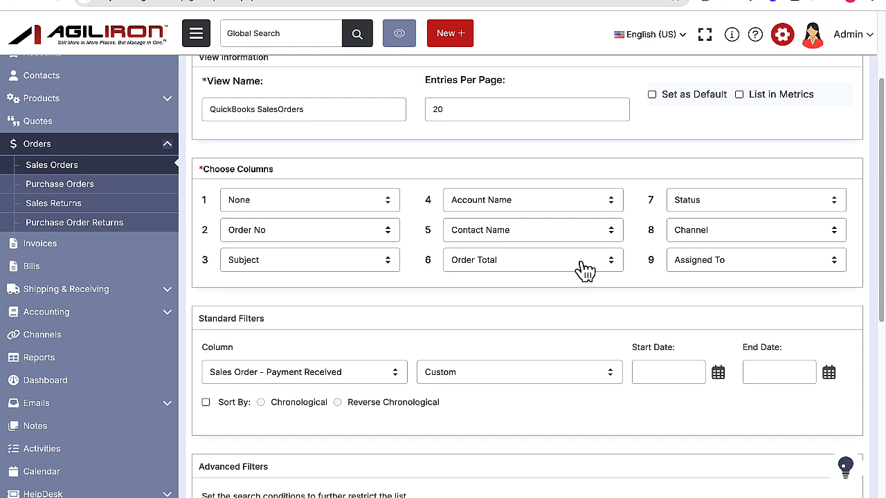
# Open the Purchase Orders list and switch it to the QuickBooks Orders view.
pyautogui.scroll(2, 580, 270)
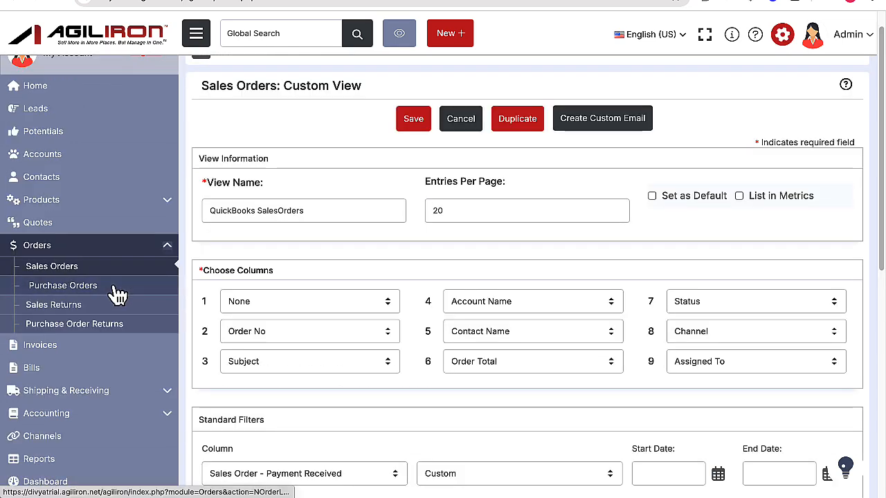
pyautogui.click(115, 289)
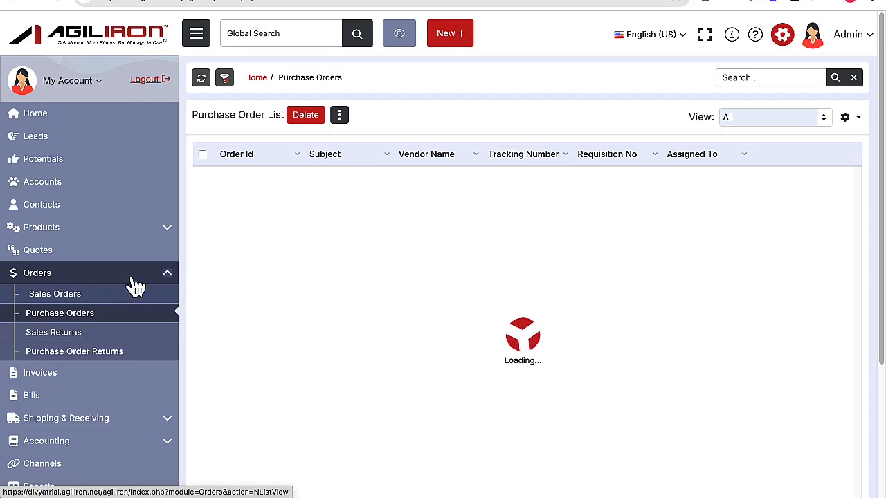
pyautogui.click(824, 119)
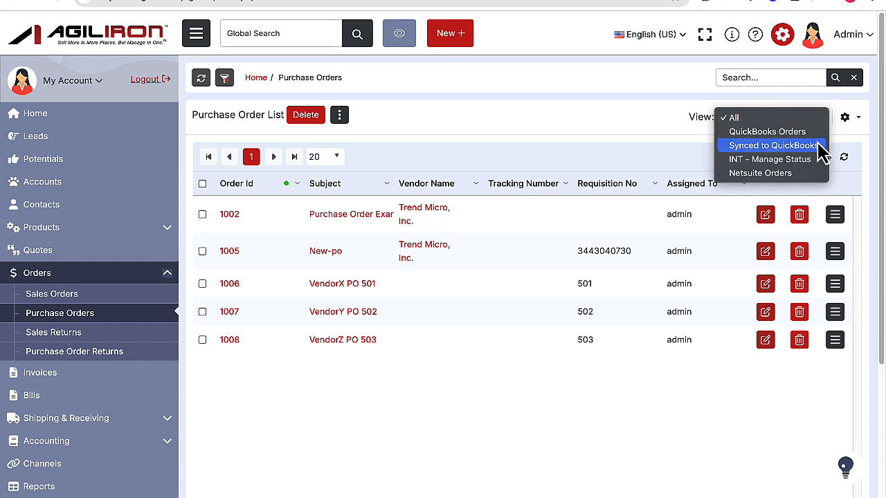
pyautogui.click(810, 136)
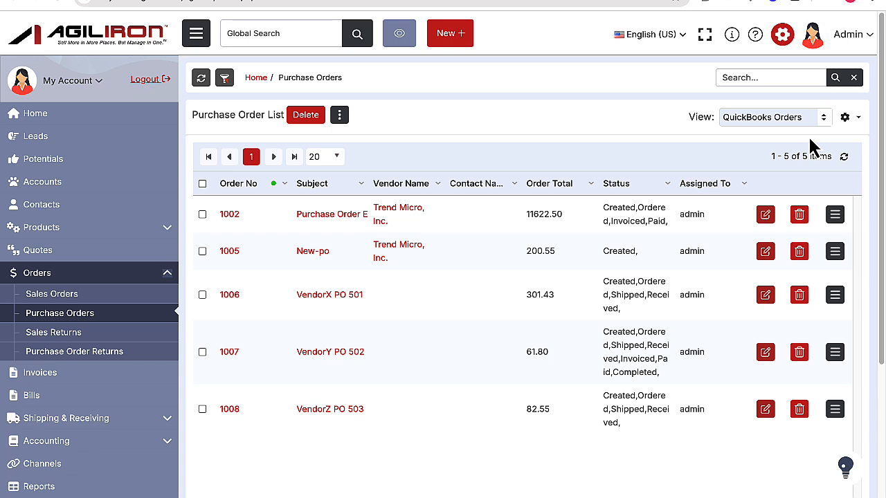
# Open the Sales Returns list and switch it to the QuickBooks SalesReturns view.
pyautogui.click(137, 336)
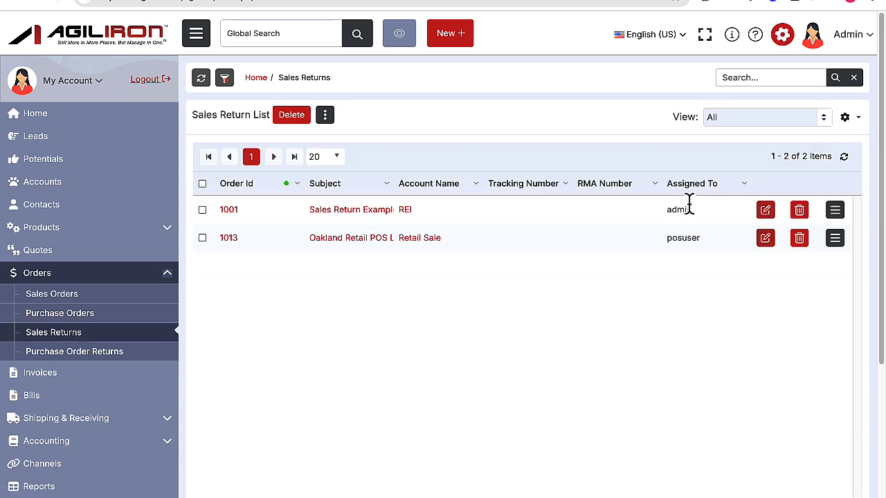
pyautogui.click(787, 123)
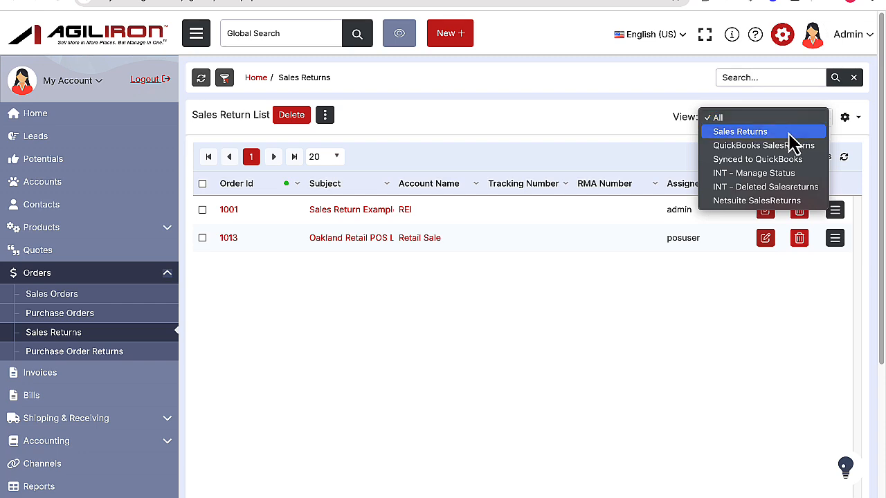
pyautogui.click(793, 146)
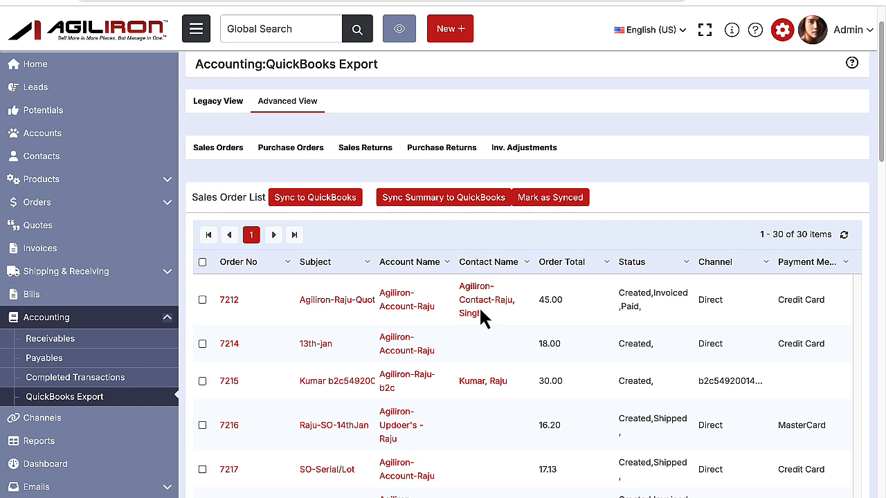
# Sync the sales order with subject 13th-jan to QuickBooks from the QuickBooks Export list and close the export results.
pyautogui.click(202, 344)
pyautogui.click(322, 206)
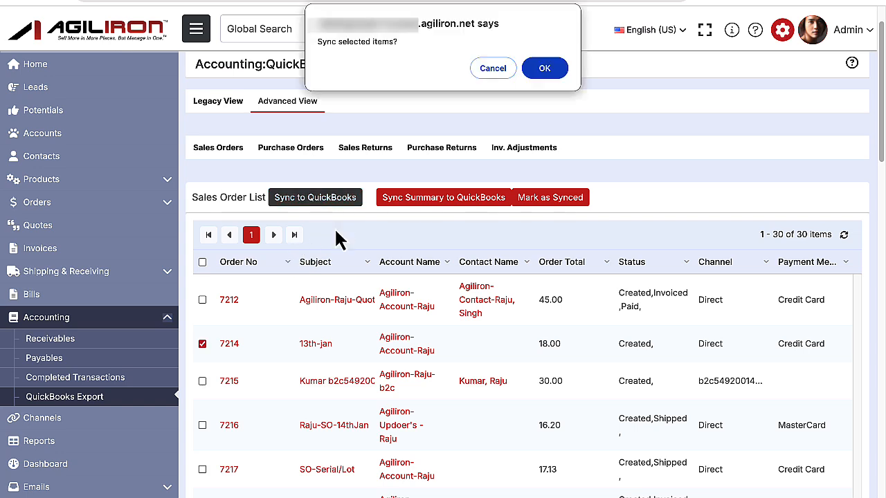
pyautogui.click(548, 68)
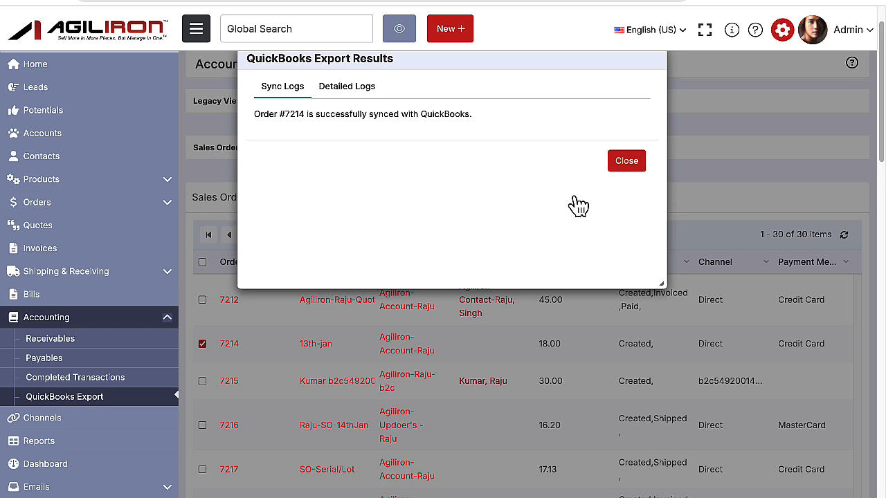
pyautogui.click(625, 166)
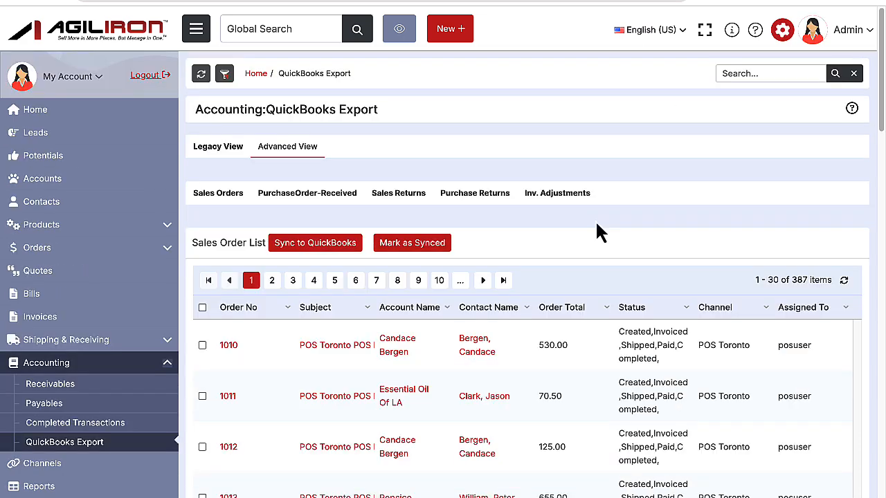
# Try to sync the first POS Toronto sales order in the export list to QuickBooks and dismiss the sync log.
pyautogui.click(203, 348)
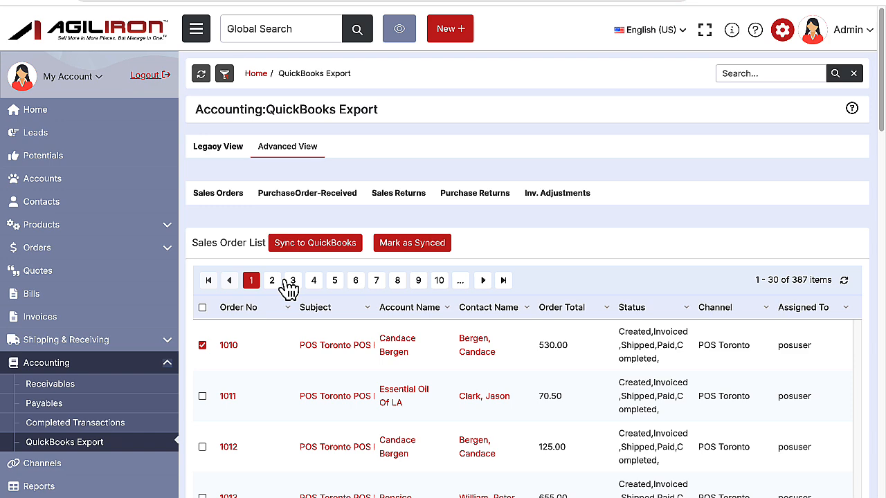
pyautogui.click(311, 252)
pyautogui.click(532, 73)
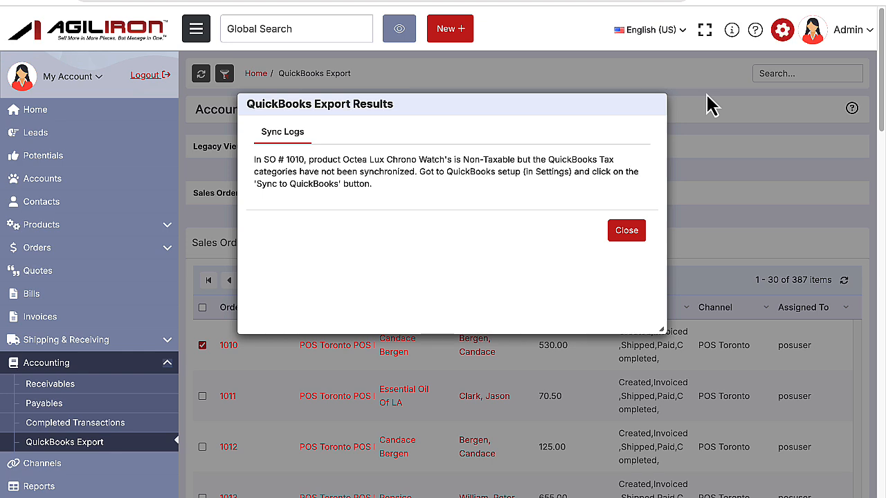
pyautogui.click(627, 232)
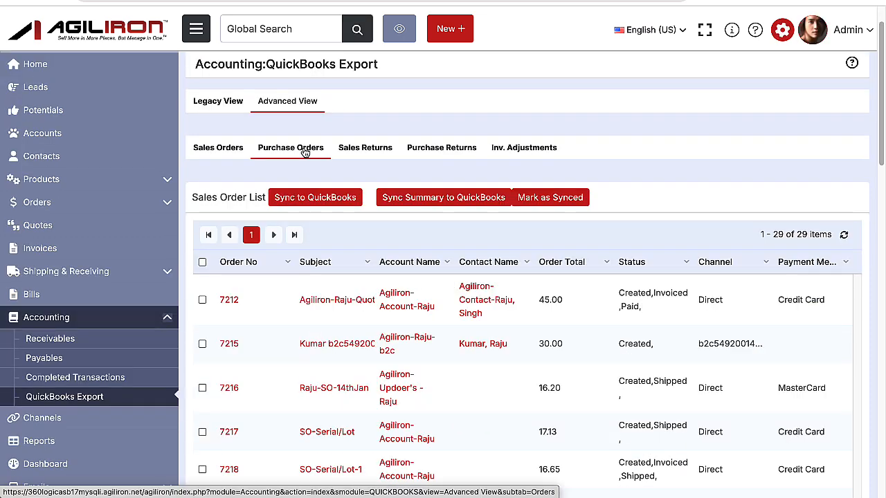
# Show the Purchase Orders export list and sync its first order, from Test New Vendor, to QuickBooks.
pyautogui.click(305, 150)
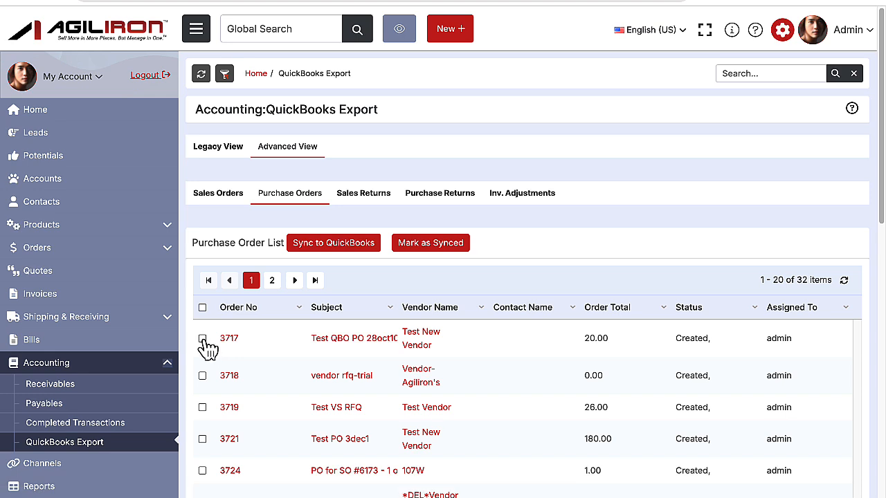
pyautogui.click(203, 339)
pyautogui.click(365, 255)
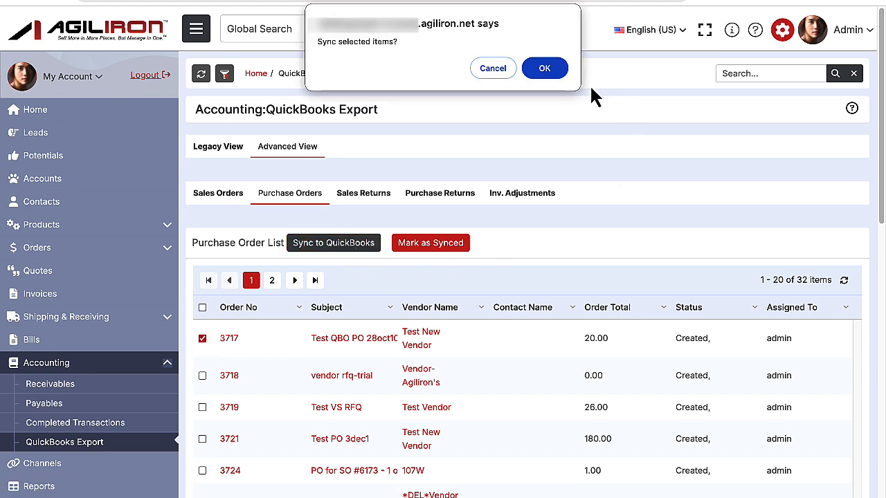
pyautogui.click(554, 74)
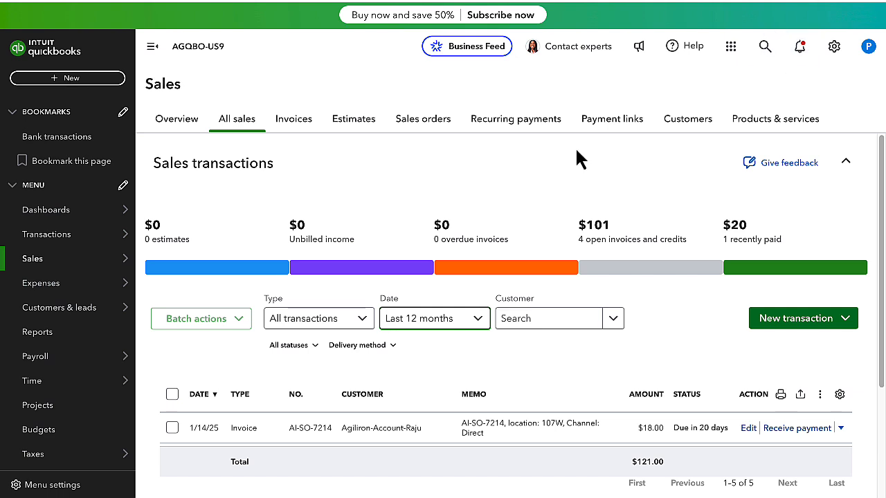
# In QuickBooks Online, open the customer Test Account 12feb 124 and examine all columns of its transaction list.
pyautogui.click(687, 121)
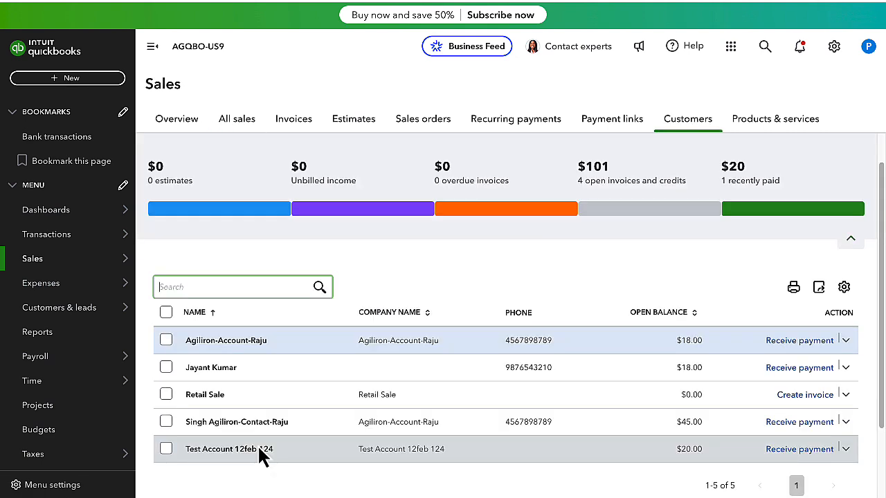
pyautogui.click(261, 447)
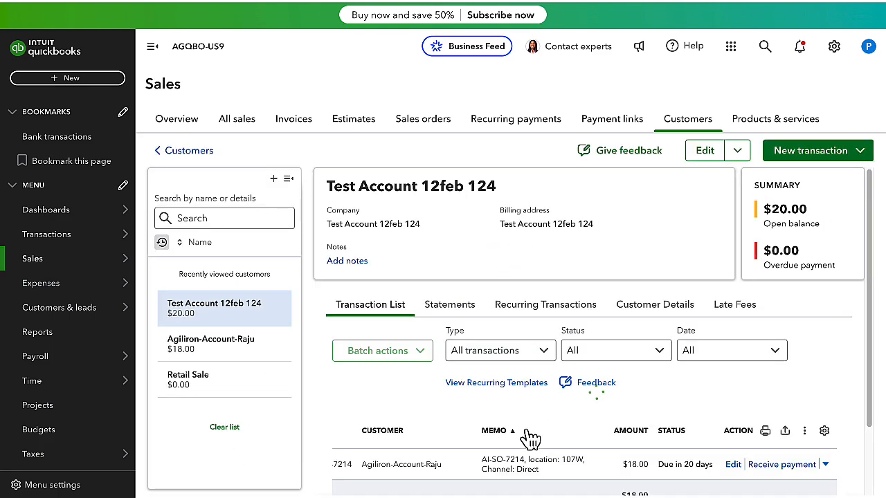
pyautogui.scroll(-1, 530, 438)
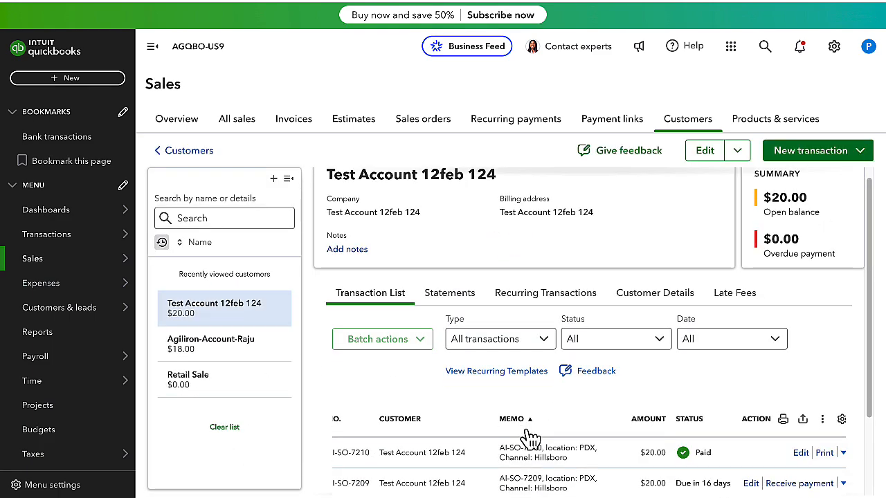
pyautogui.scroll(-3, 530, 438)
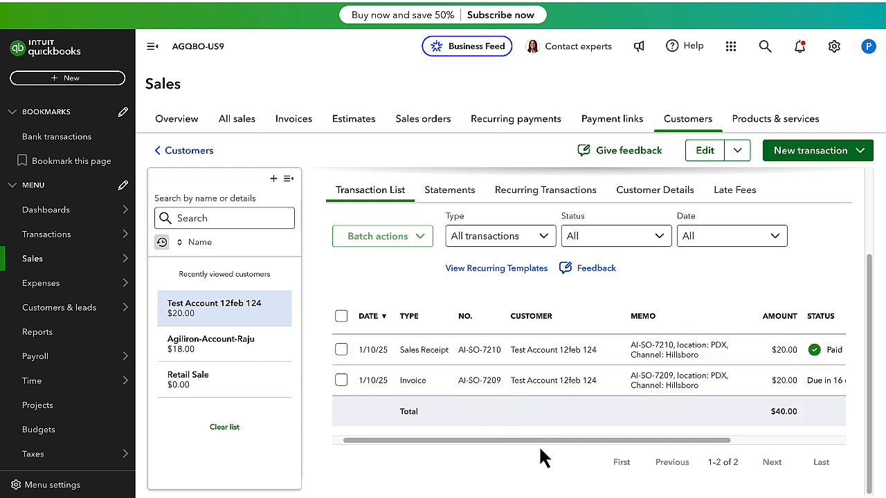
pyautogui.moveTo(542, 440); pyautogui.dragTo(739, 440)
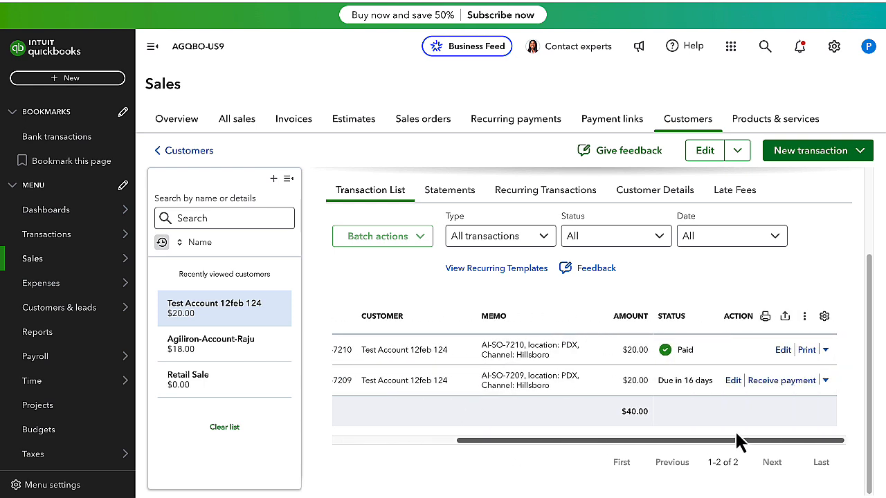
# Open the customer's paid sales receipt and examine its addresses, payment details, line items, tax, totals and statement message.
pyautogui.click(781, 351)
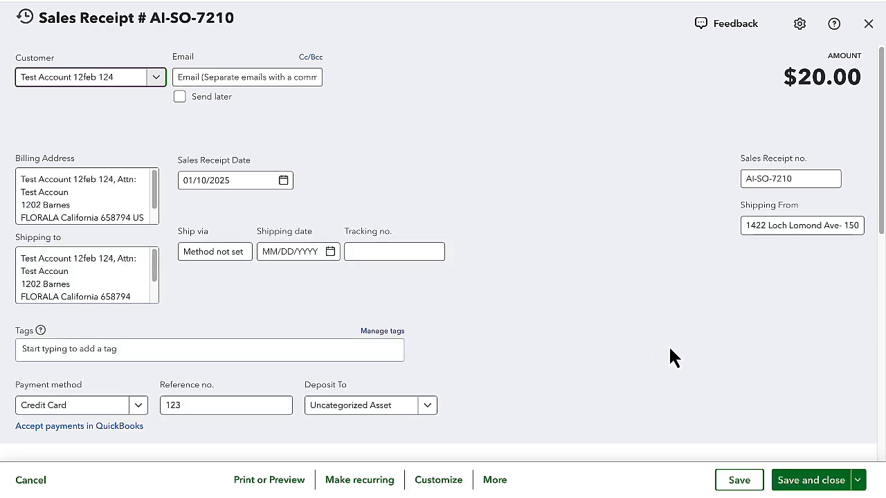
pyautogui.scroll(-1, 654, 349)
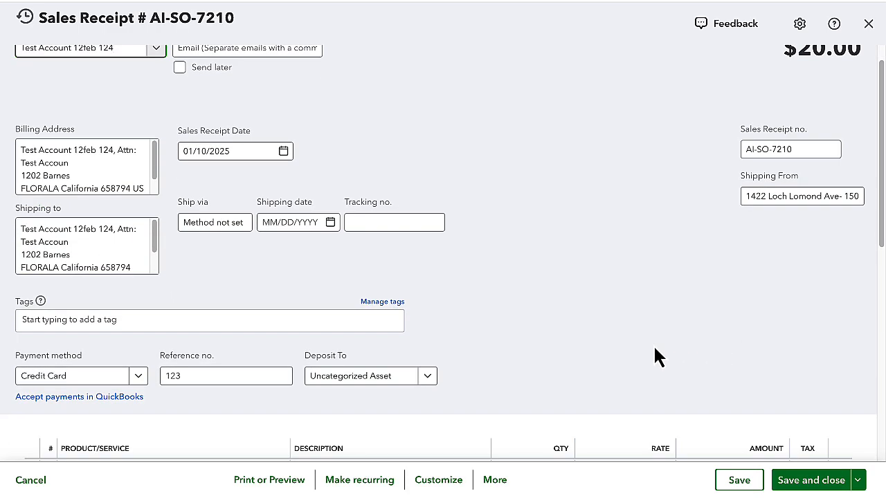
pyautogui.scroll(1, 655, 348)
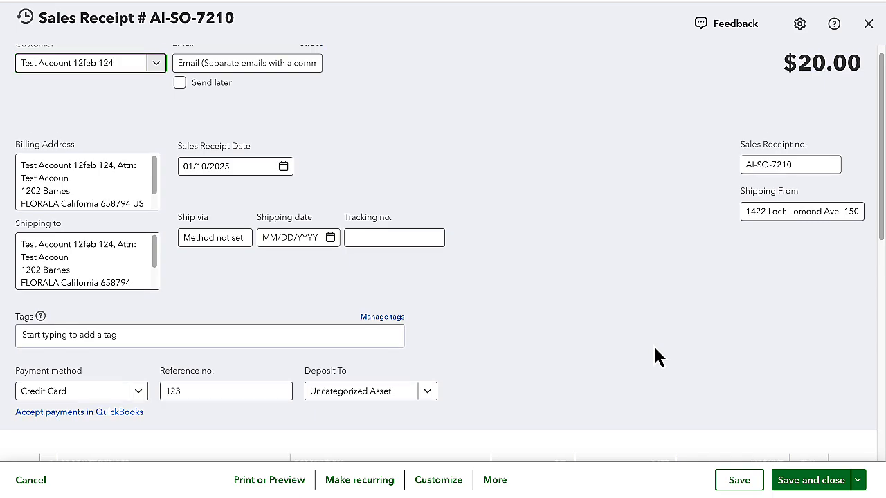
pyautogui.scroll(-5, 655, 348)
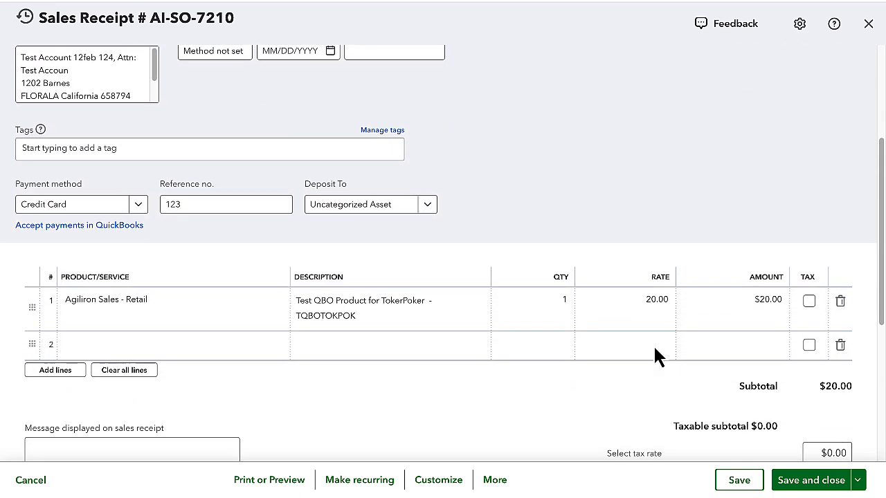
pyautogui.scroll(-6, 654, 348)
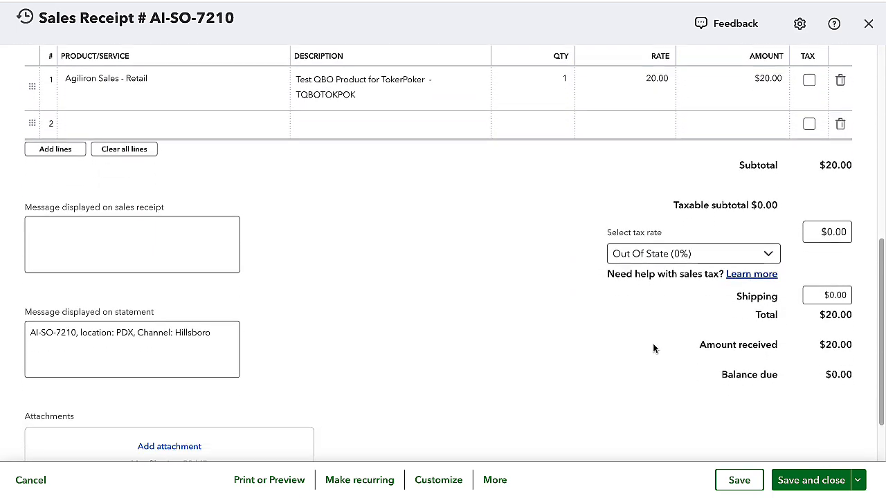
pyautogui.scroll(-2, 652, 349)
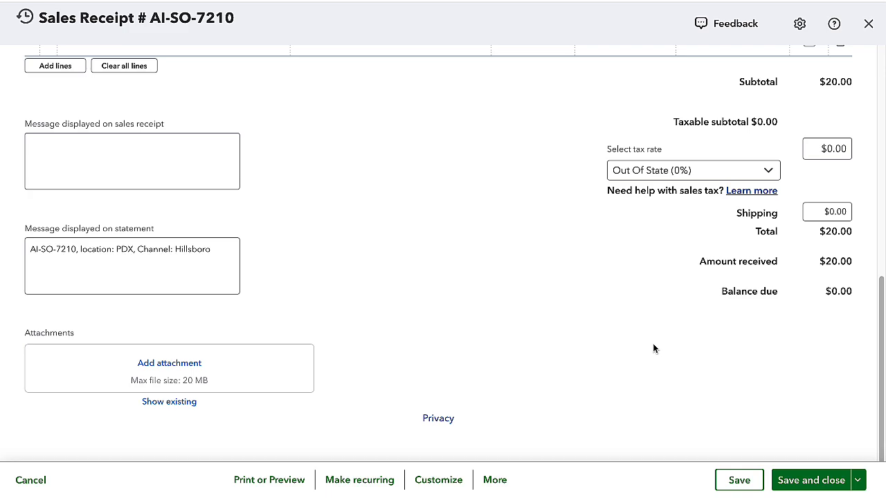
pyautogui.scroll(4, 654, 344)
pyautogui.scroll(9, 654, 348)
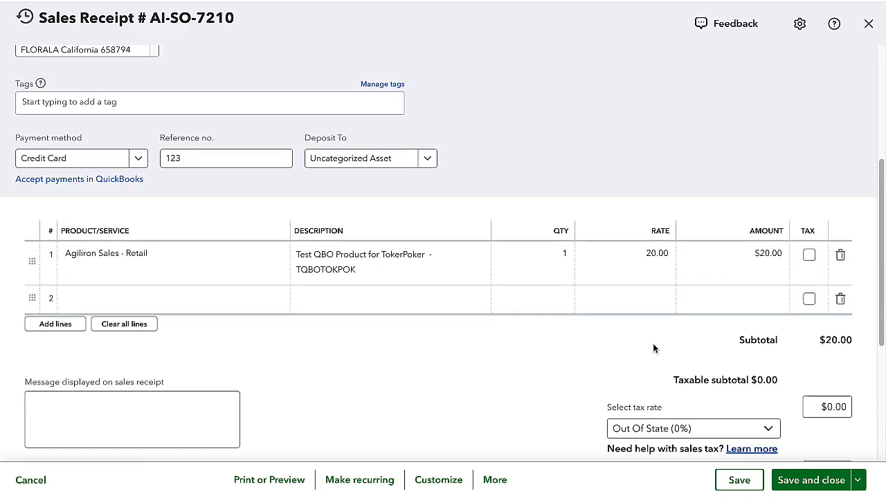
pyautogui.scroll(1, 652, 348)
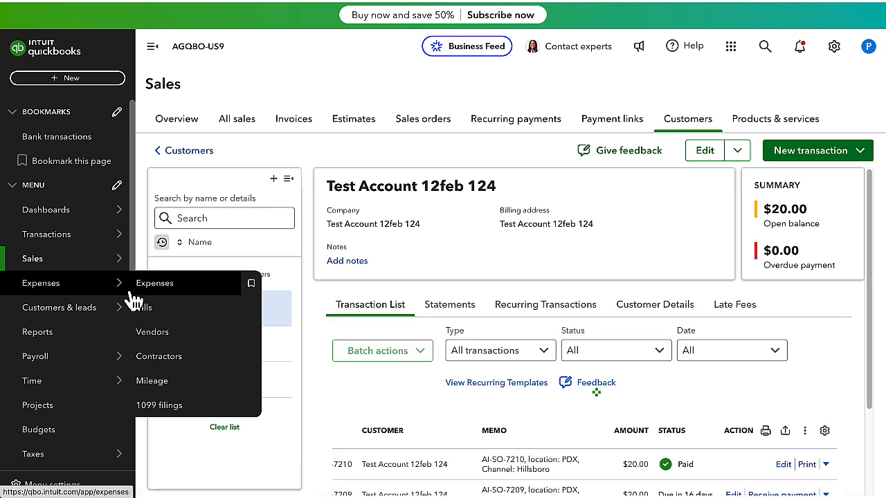
# Open Test New Vendor from the vendors list, review a synced bill's item details and memo, and close the bill.
pyautogui.click(169, 337)
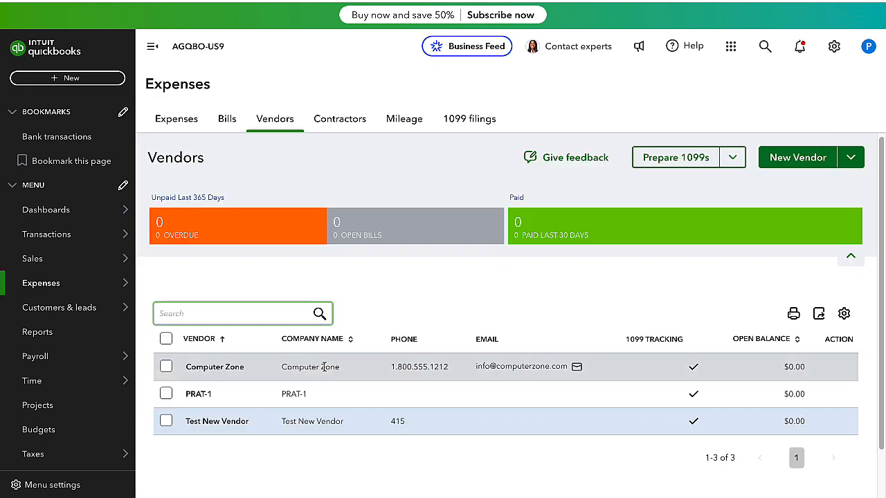
pyautogui.click(229, 426)
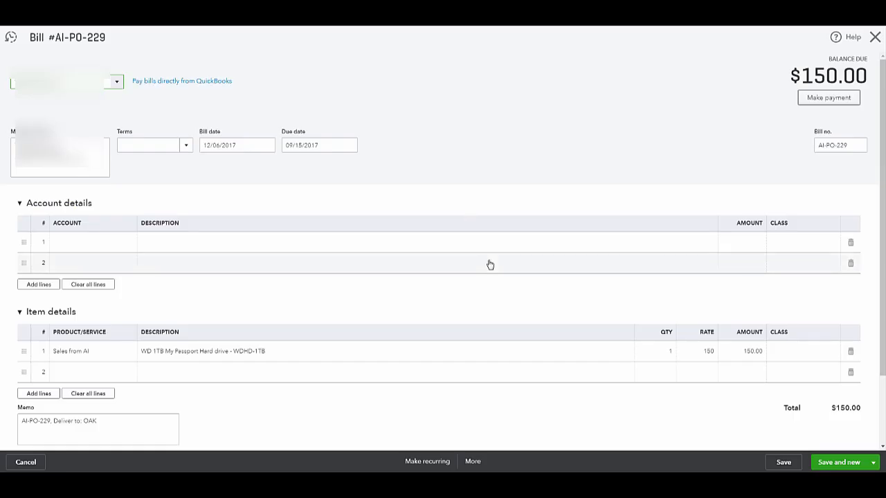
pyautogui.scroll(-1, 489, 265)
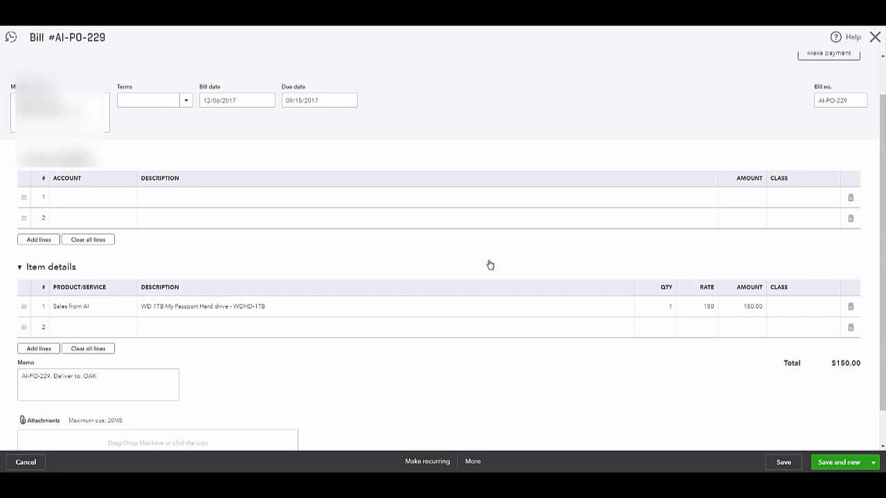
pyautogui.scroll(1, 490, 264)
pyautogui.click(870, 43)
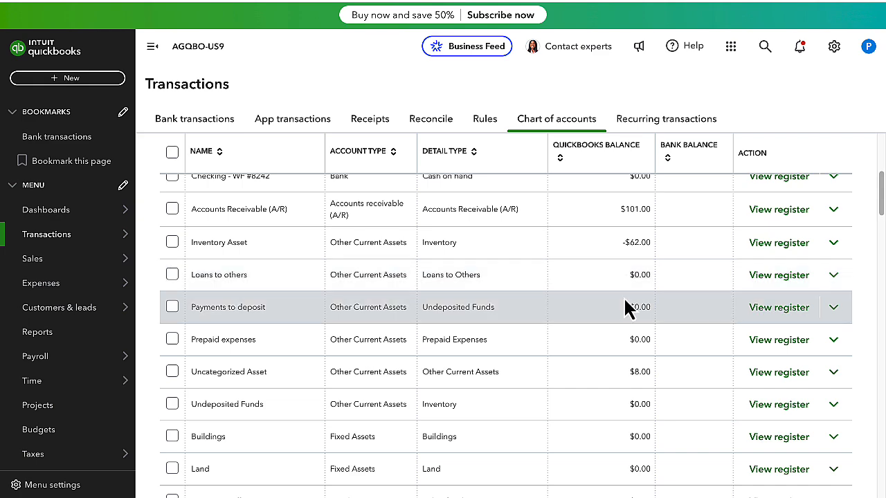
# Run a report for the Inventory Asset account from the chart of accounts and open its first journal entry.
pyautogui.scroll(5, 590, 283)
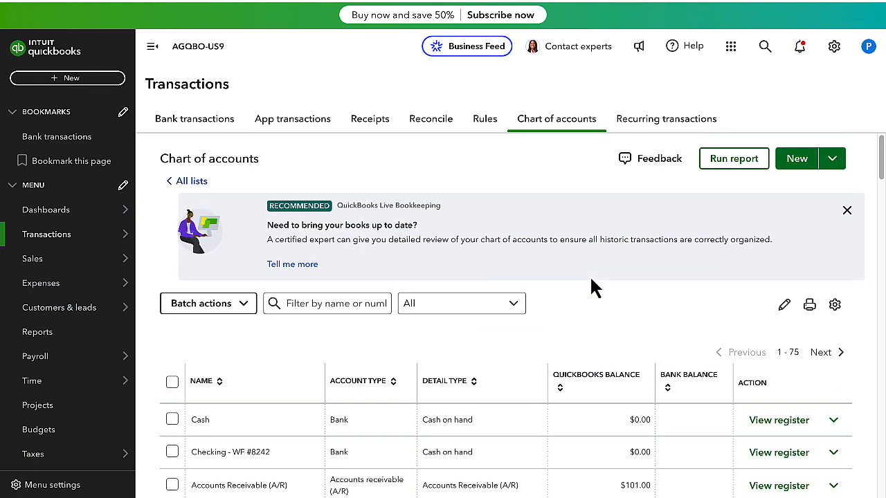
pyautogui.scroll(-1, 592, 281)
pyautogui.click(833, 458)
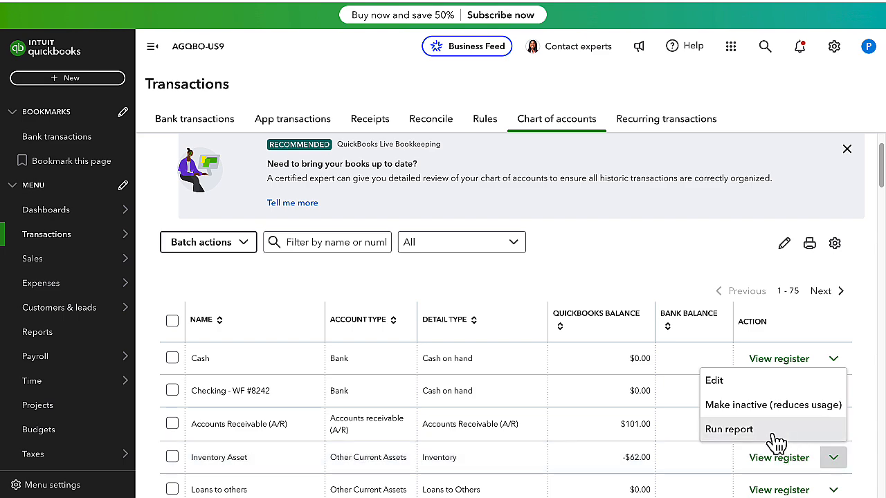
pyautogui.click(730, 430)
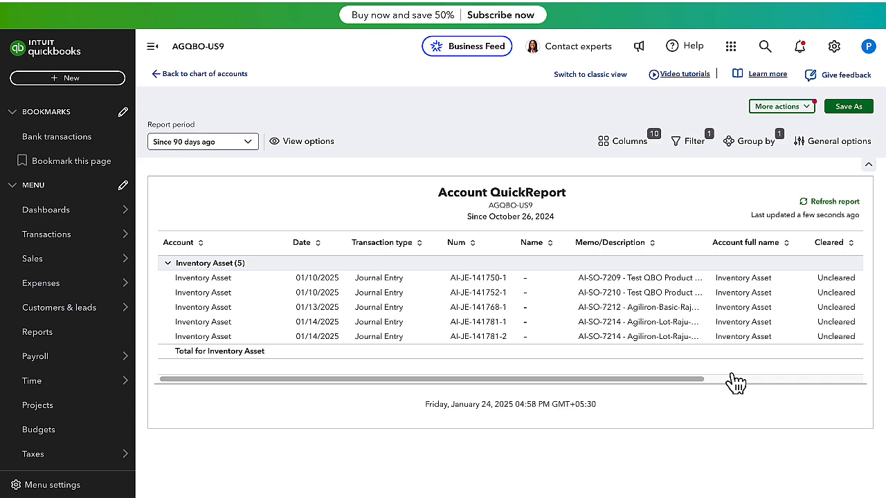
pyautogui.hscroll(2, 735, 382)
pyautogui.click(375, 285)
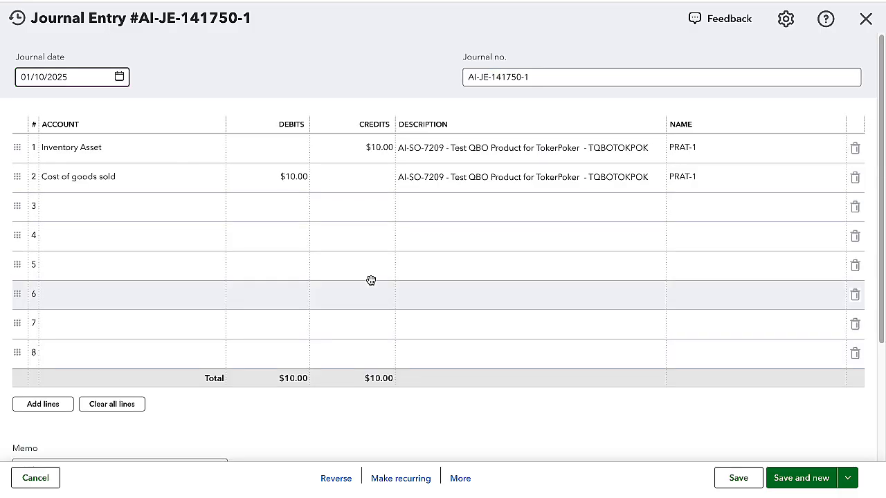